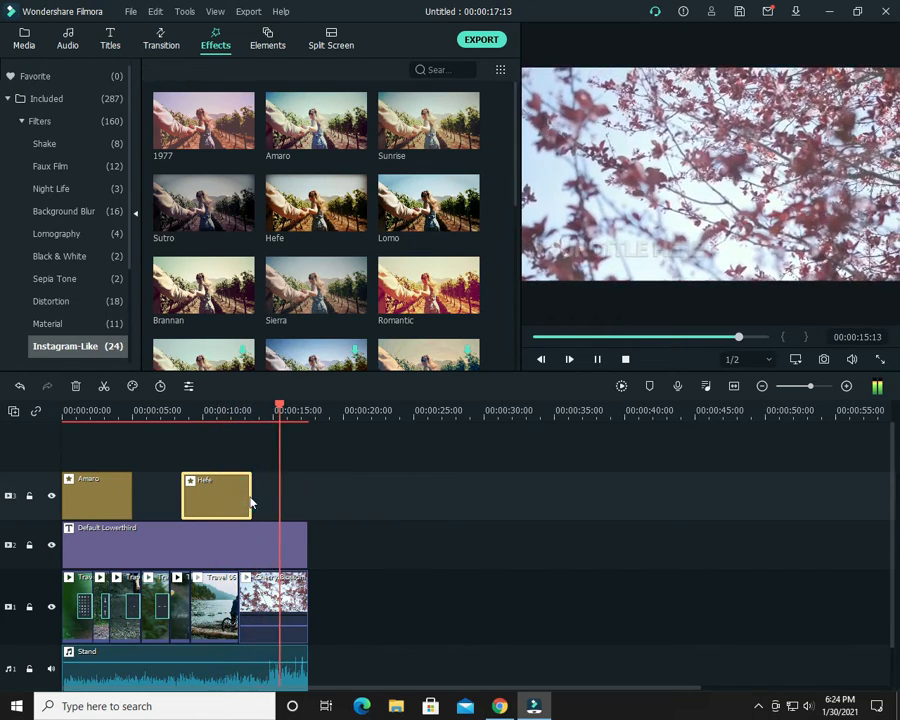
- Extend the Hefe filter almost to the end of the Cherry Blossom clip and play the video from about 00:00:07:23
left_click_drag(250, 496, 301, 497)
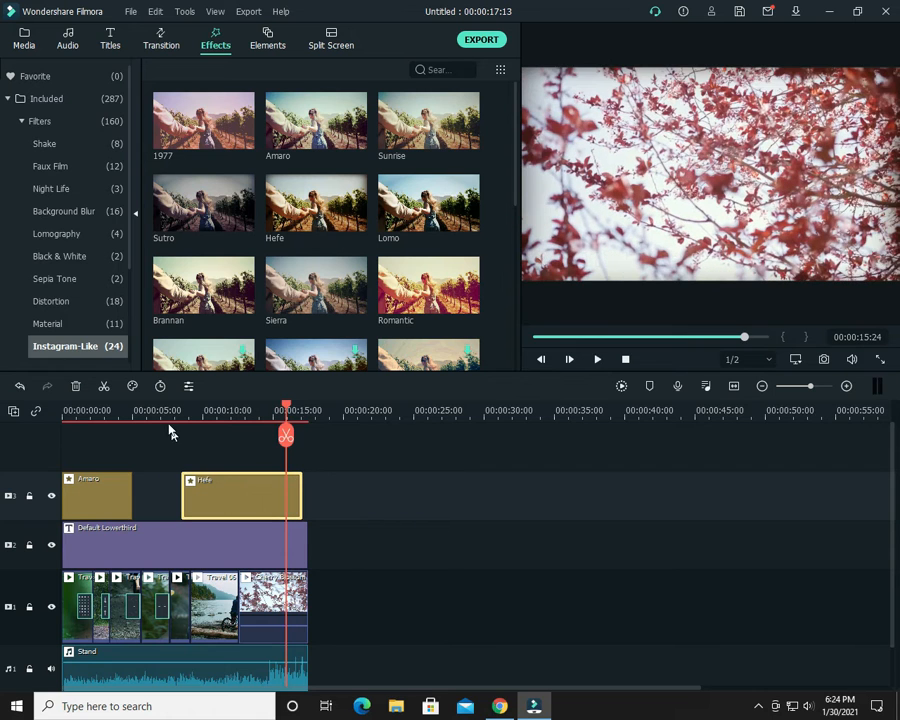
left_click(173, 416)
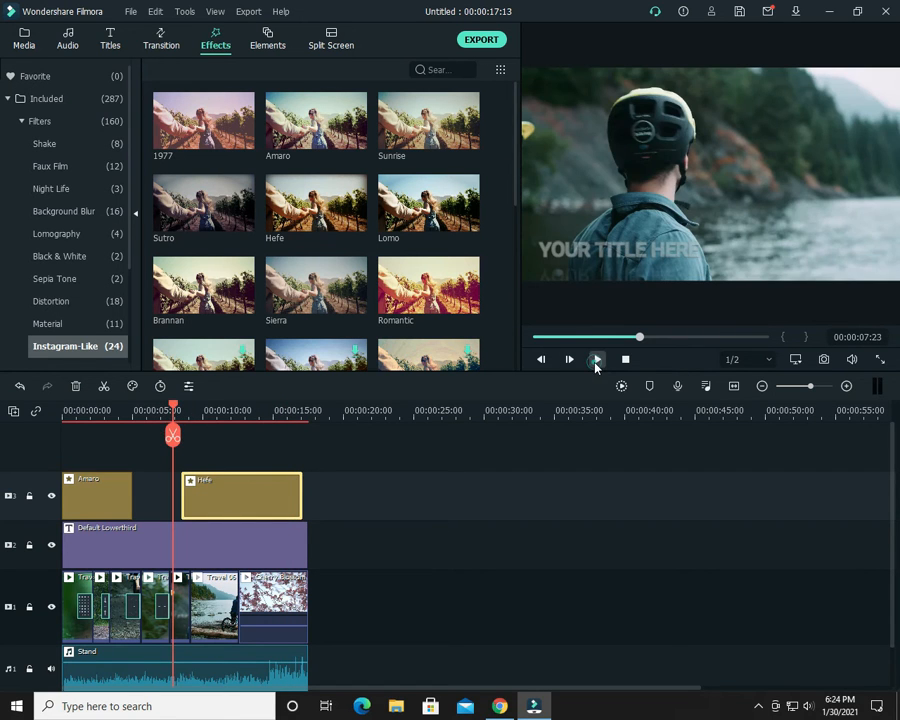
left_click(597, 360)
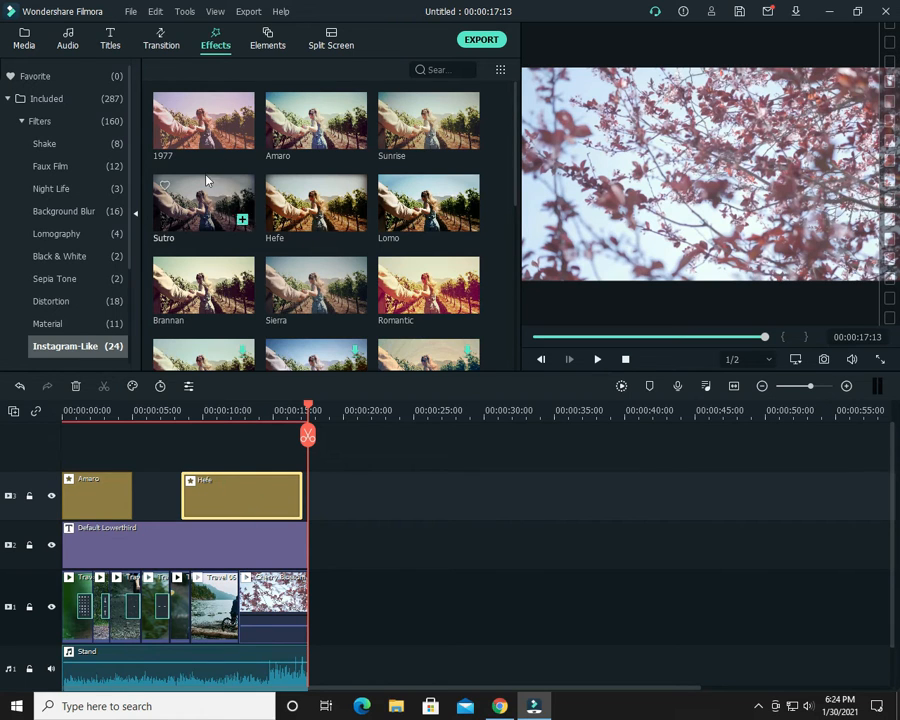
- Add the Chaos 1 shake filter on a new track above the other filters, overlapping the end of Amaro and the start of Hefe
scroll(230, 268, "down", 5)
scroll(275, 280, "up", 5)
left_click(74, 145)
left_click(91, 170)
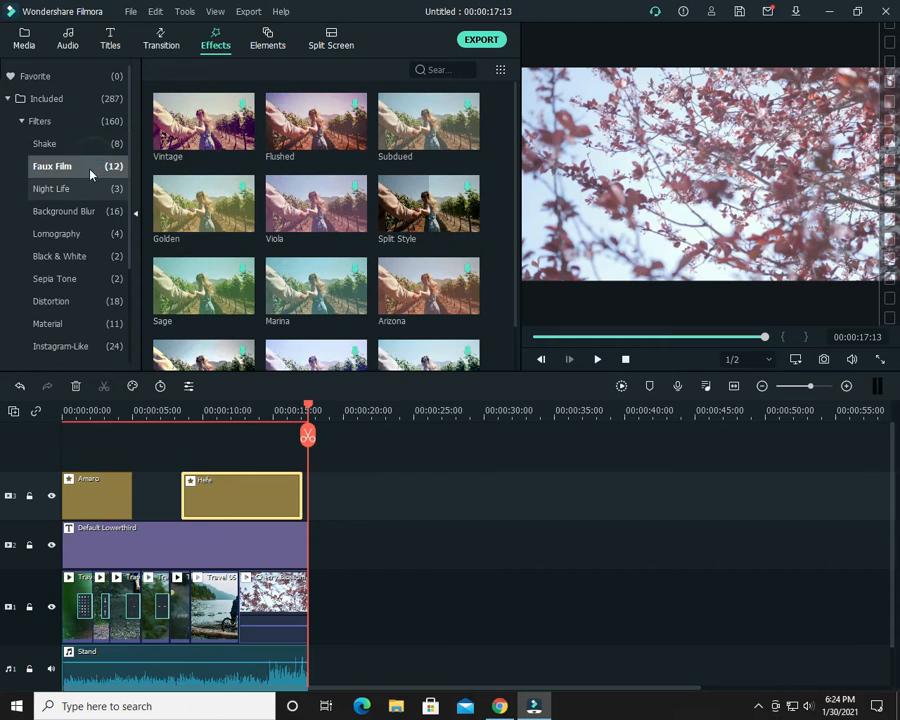
left_click(58, 144)
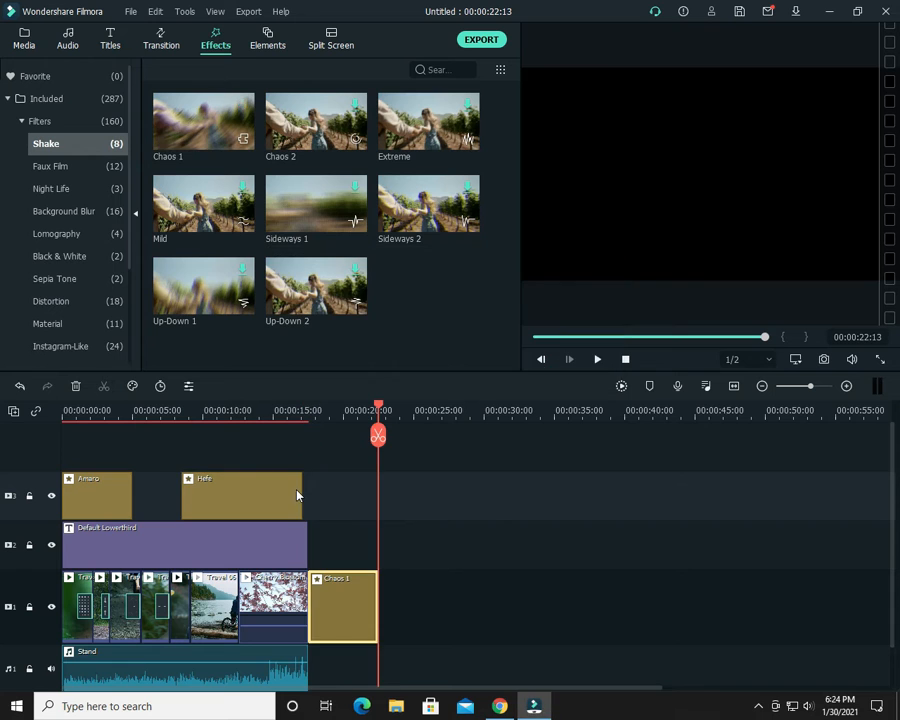
left_click_drag(351, 600, 162, 426)
- Play the video from the beginning to preview the combined filters, pausing near the end
left_click(63, 414)
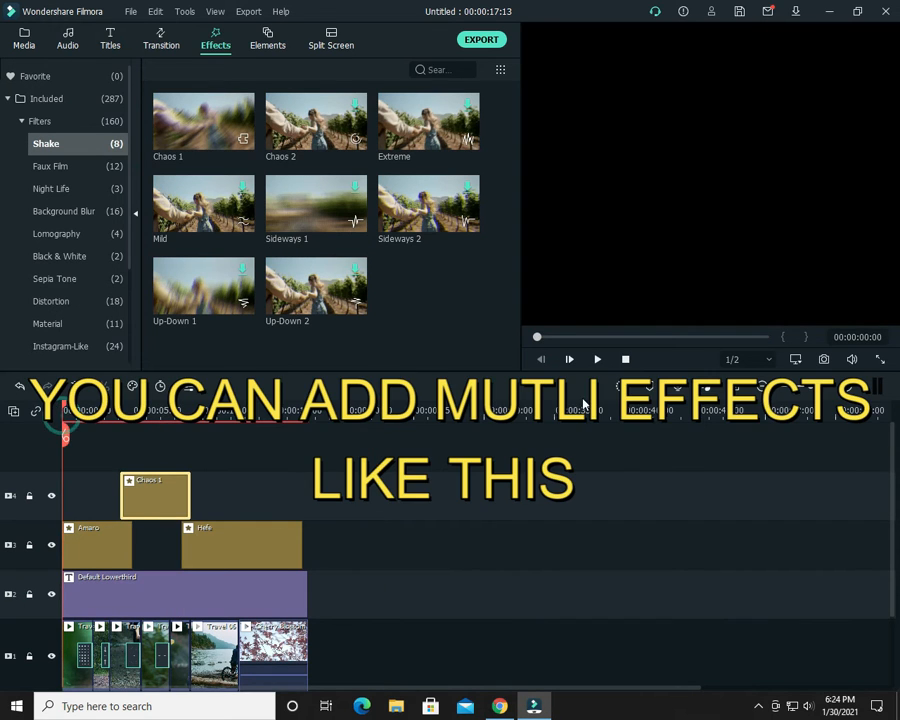
left_click(597, 360)
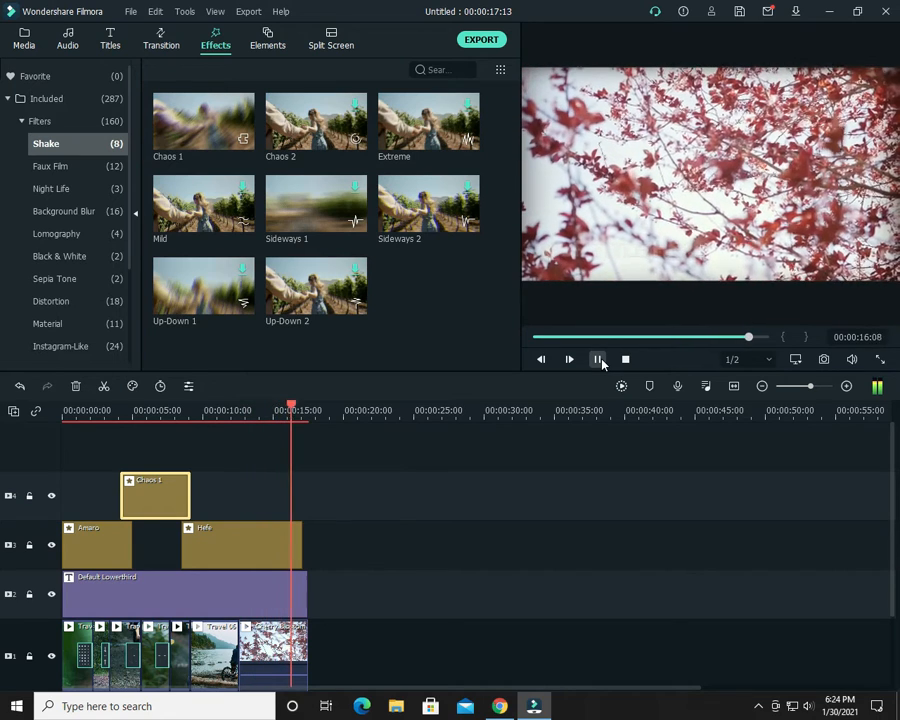
left_click(598, 361)
- Browse the included filter categories, such as Background Blur, Lomography, Black & White, Distortion, Material and Instagram-Like
left_click(45, 232)
left_click(62, 211)
left_click(70, 257)
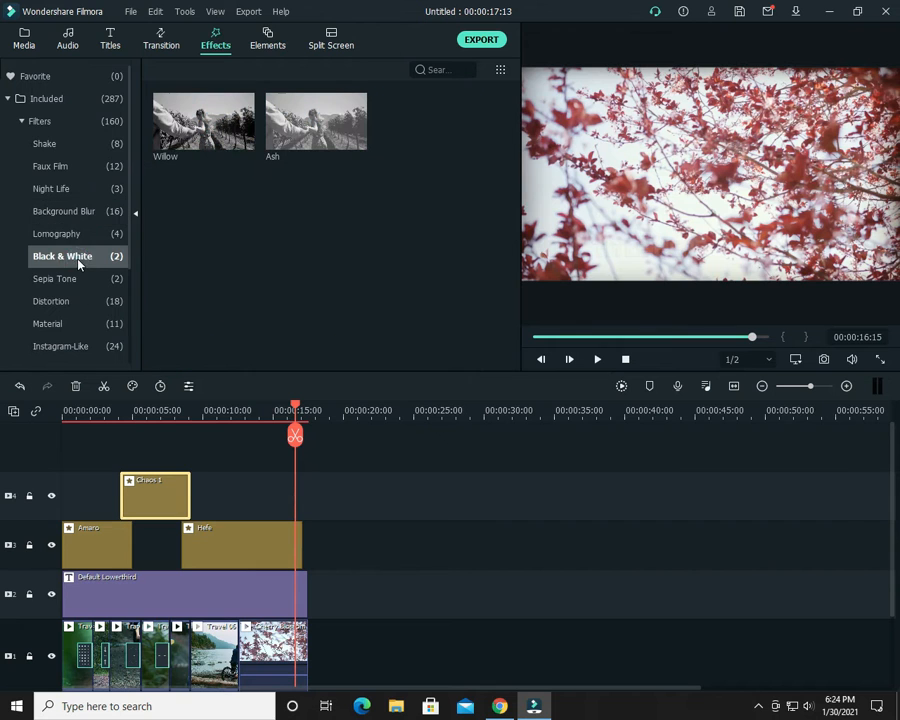
left_click(72, 232)
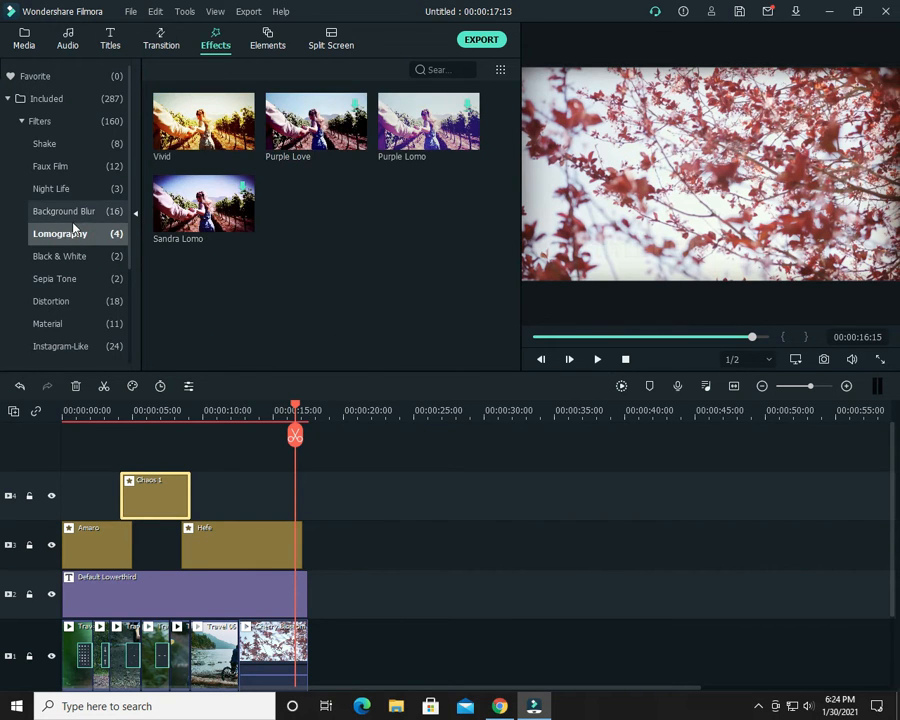
left_click(66, 213)
scroll(255, 242, "down", 3)
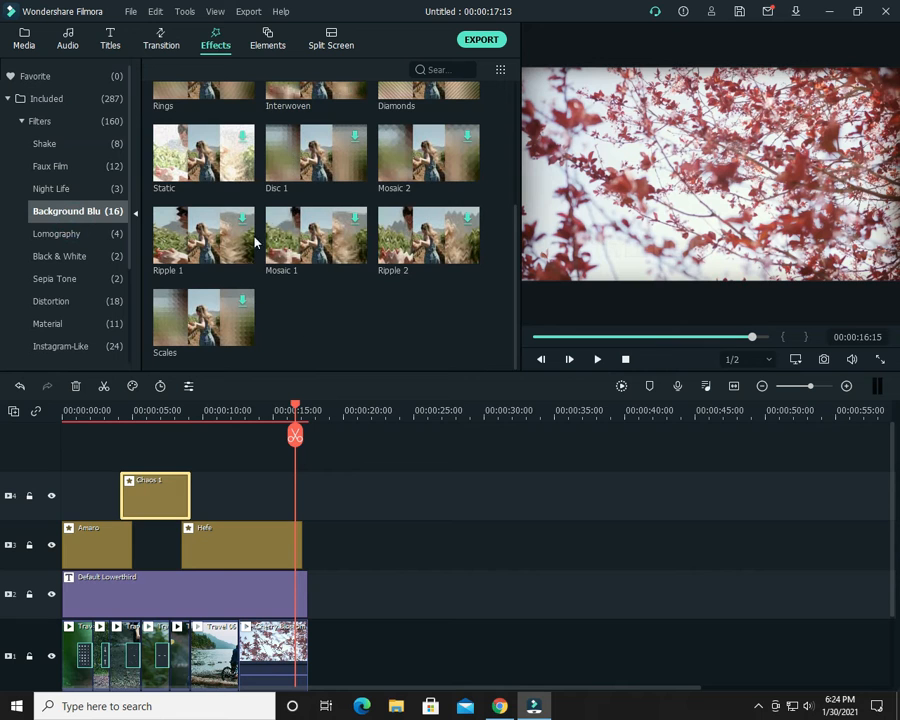
left_click(58, 303)
left_click(58, 325)
left_click(76, 344)
left_click(58, 232)
left_click(88, 144)
- Collapse the included filter categories and look through the Filmstock effect packs
left_click(82, 101)
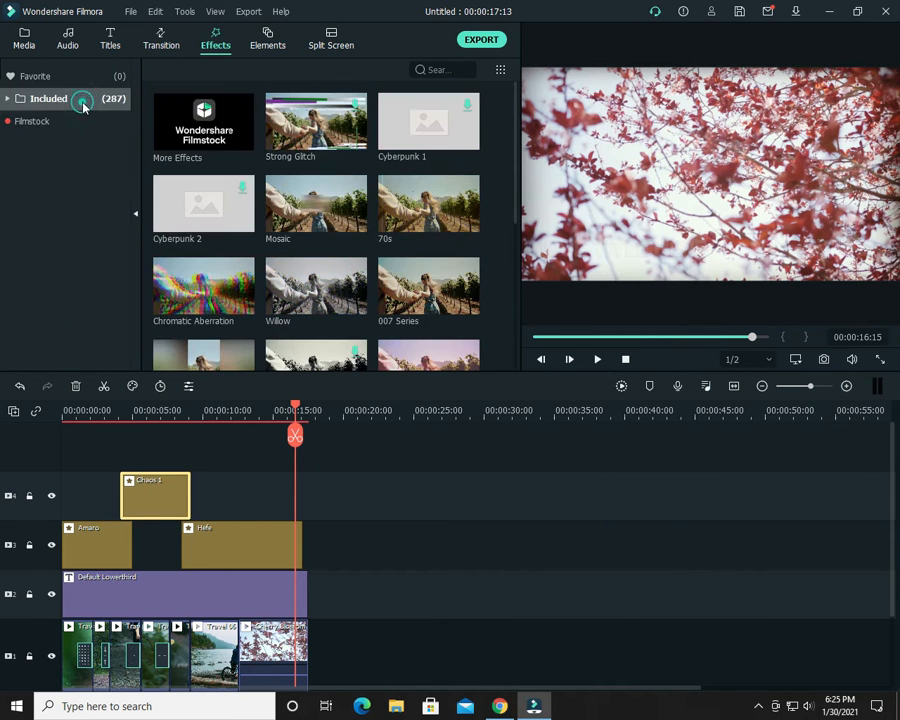
left_click(34, 121)
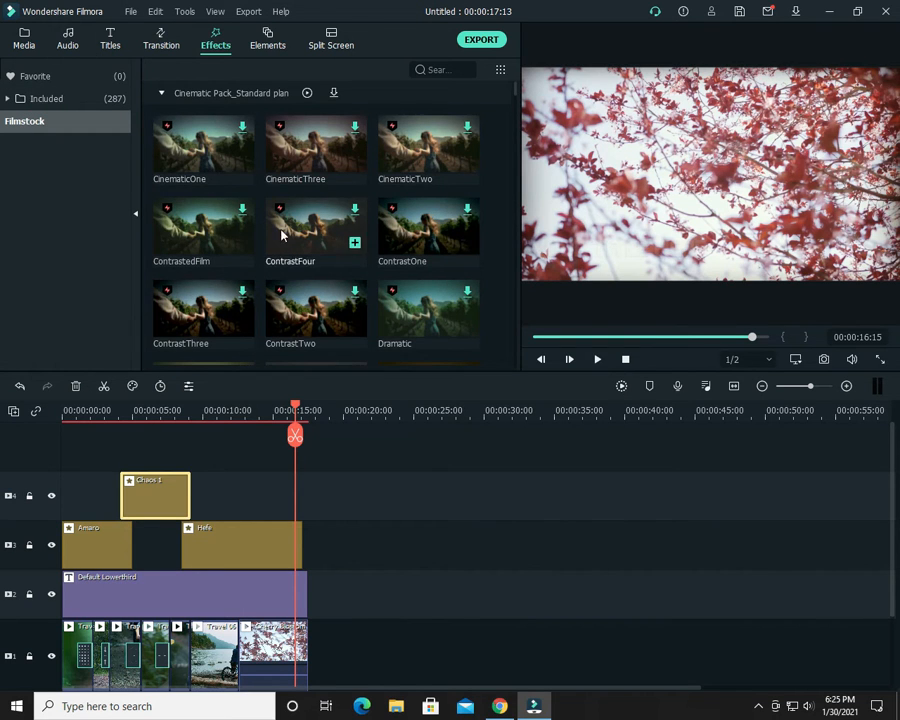
scroll(300, 250, "down", 8)
scroll(290, 288, "up", 10)
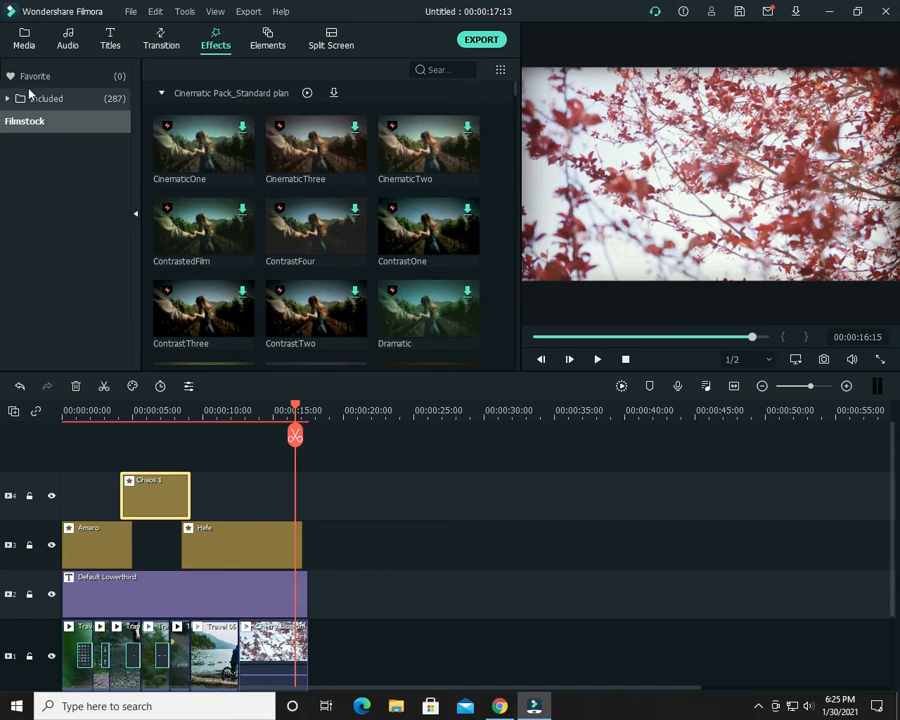
- Browse the audio library's sound effects and listen to Atomic Bomb, Transition Swoosh and Cinematic Horn
left_click(70, 38)
scroll(200, 250, "down", 5)
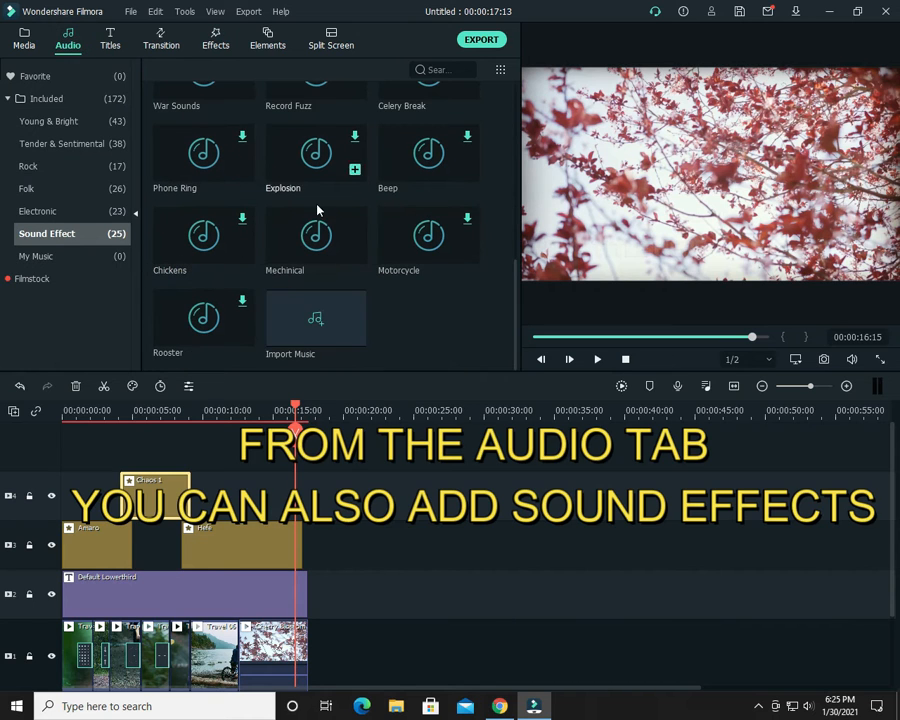
scroll(286, 291, "up", 5)
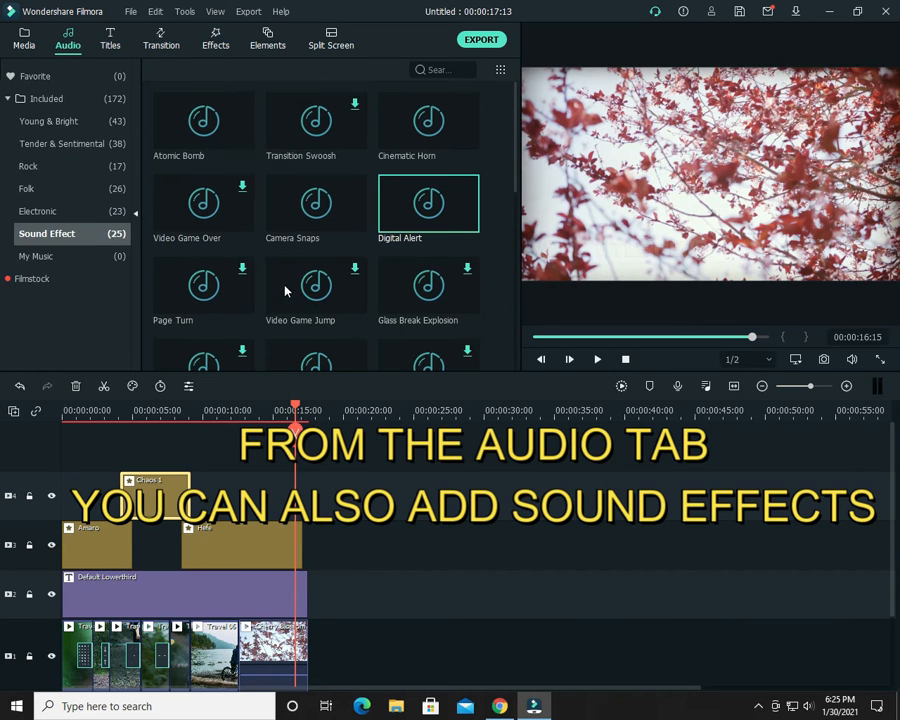
double_click(194, 126)
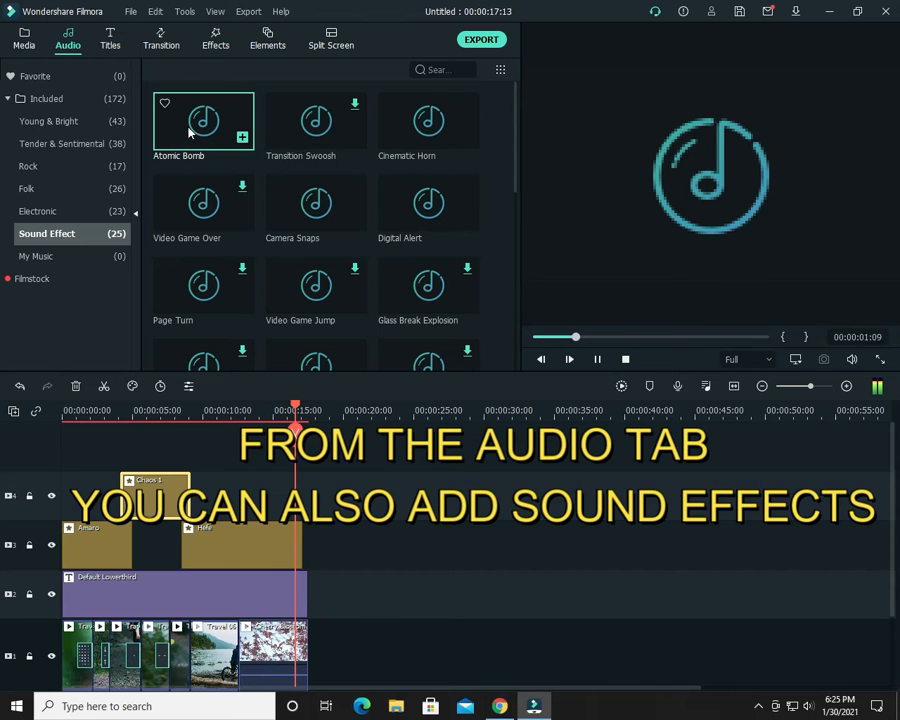
double_click(287, 144)
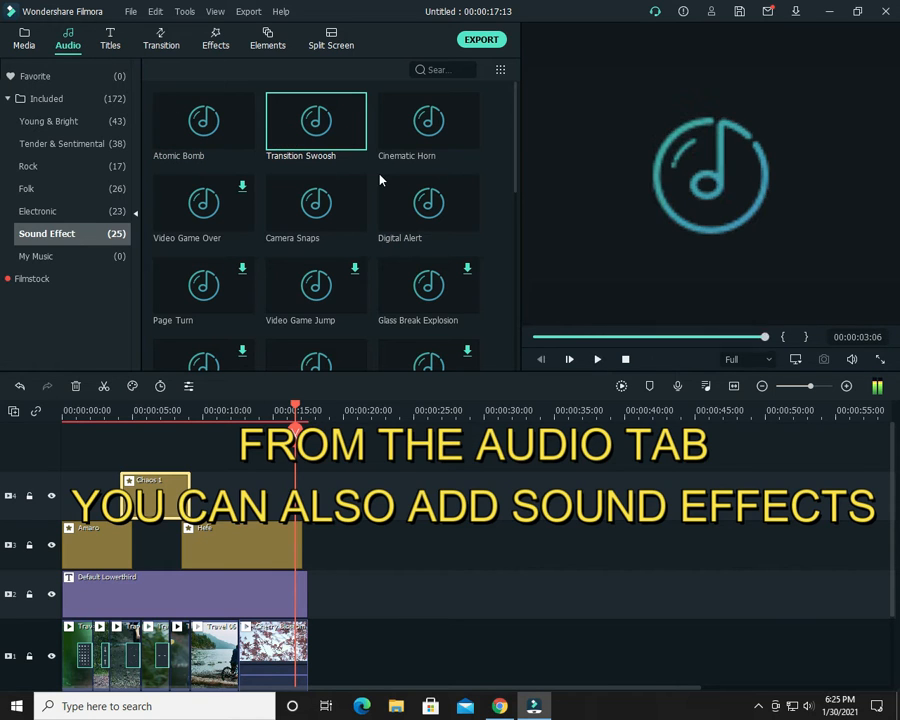
double_click(303, 122)
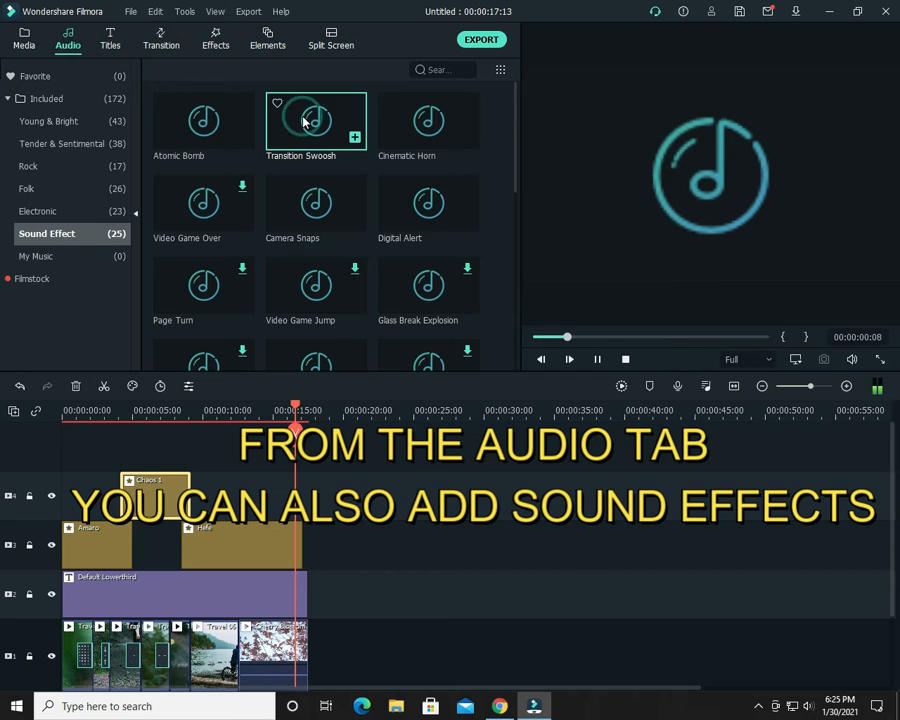
double_click(423, 133)
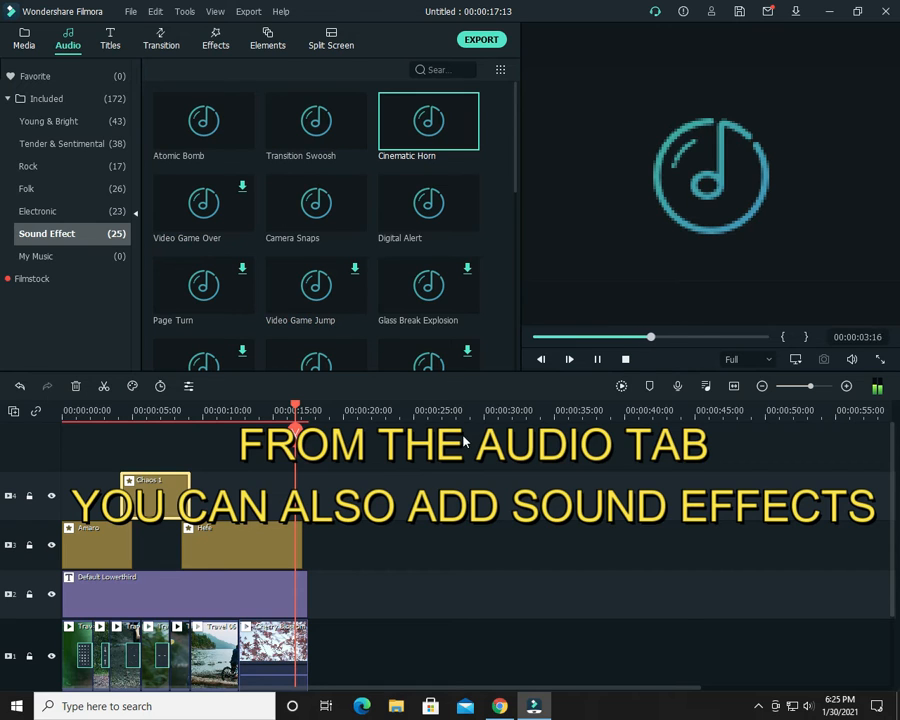
left_click(626, 360)
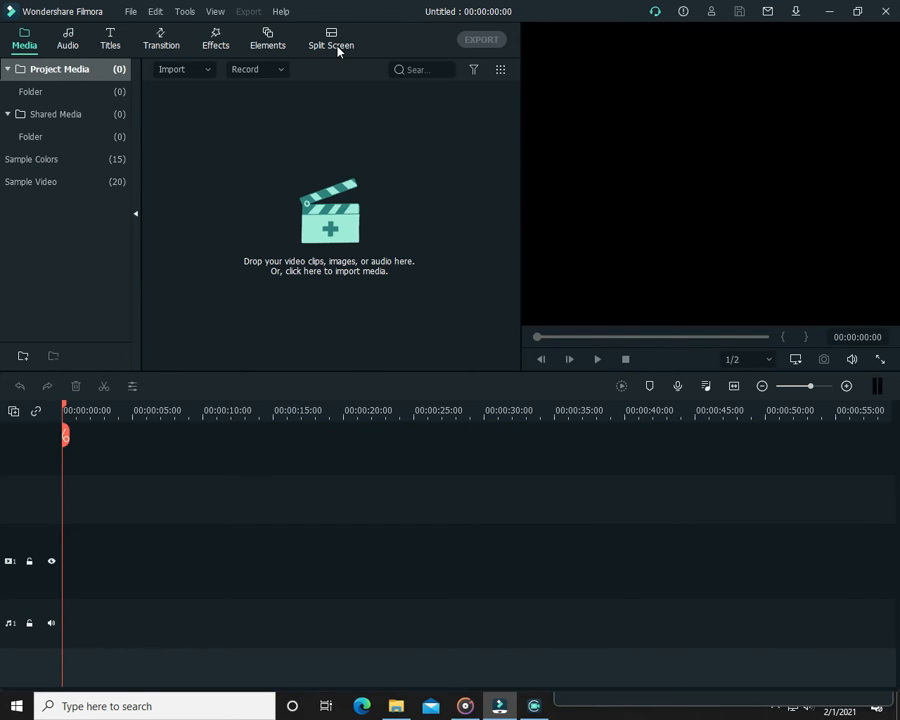
- Add the full-frame split screen layout with two equal side-by-side panes to the empty timeline
left_click(335, 45)
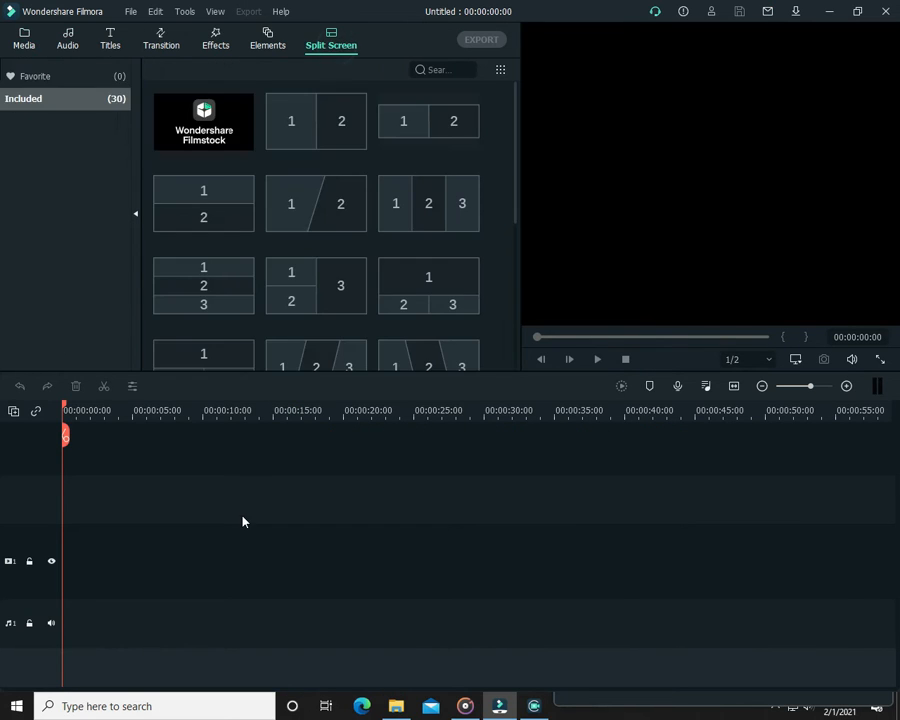
left_click(357, 136)
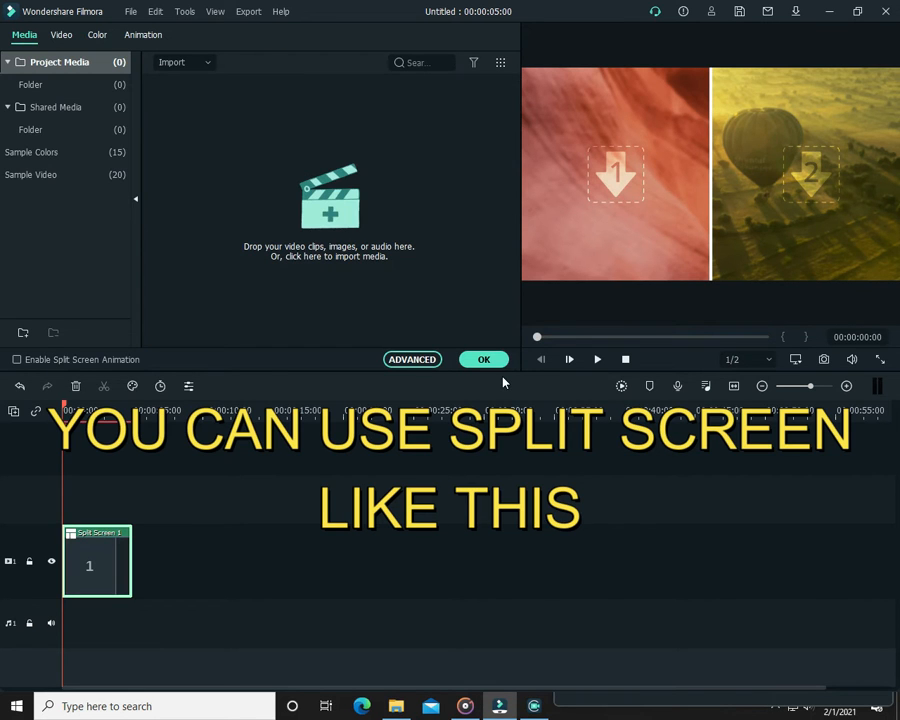
left_click(494, 359)
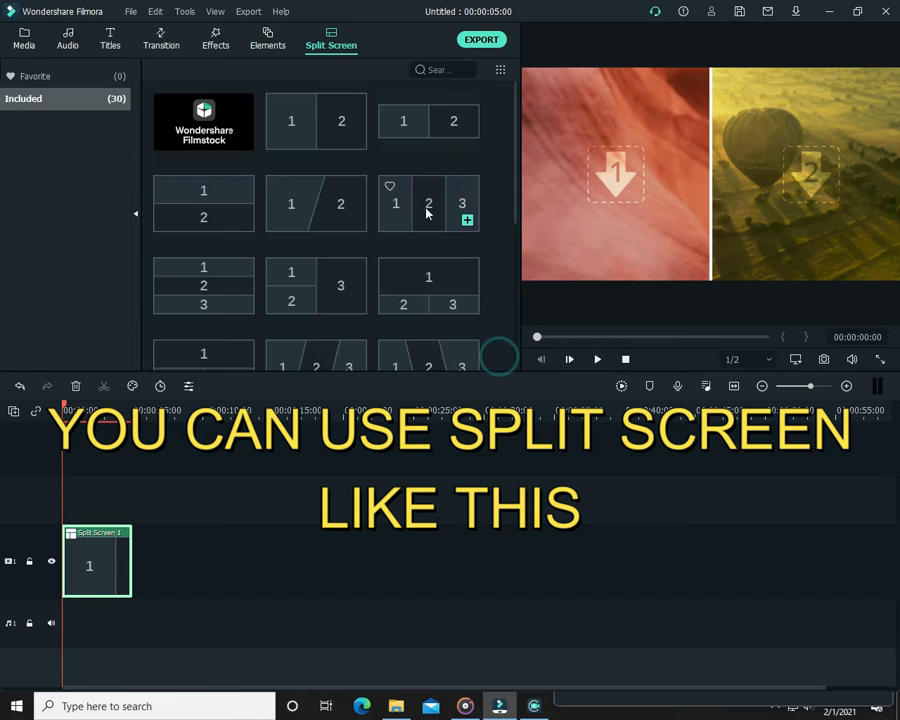
- Open the split screen clip for editing and fill pane 1 with the sample video Travel 01
double_click(90, 556)
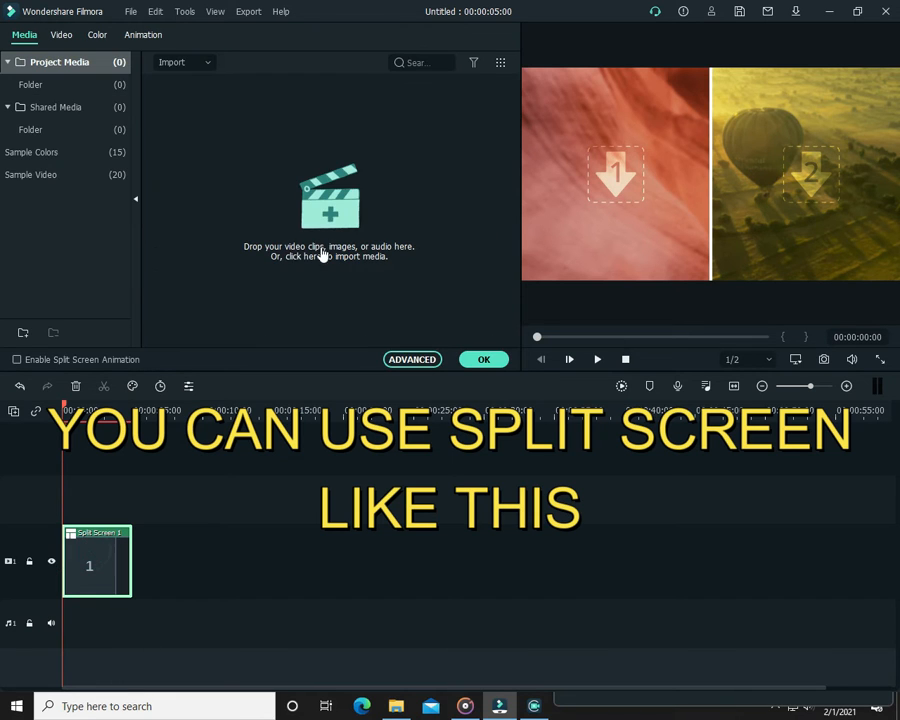
left_click(327, 256)
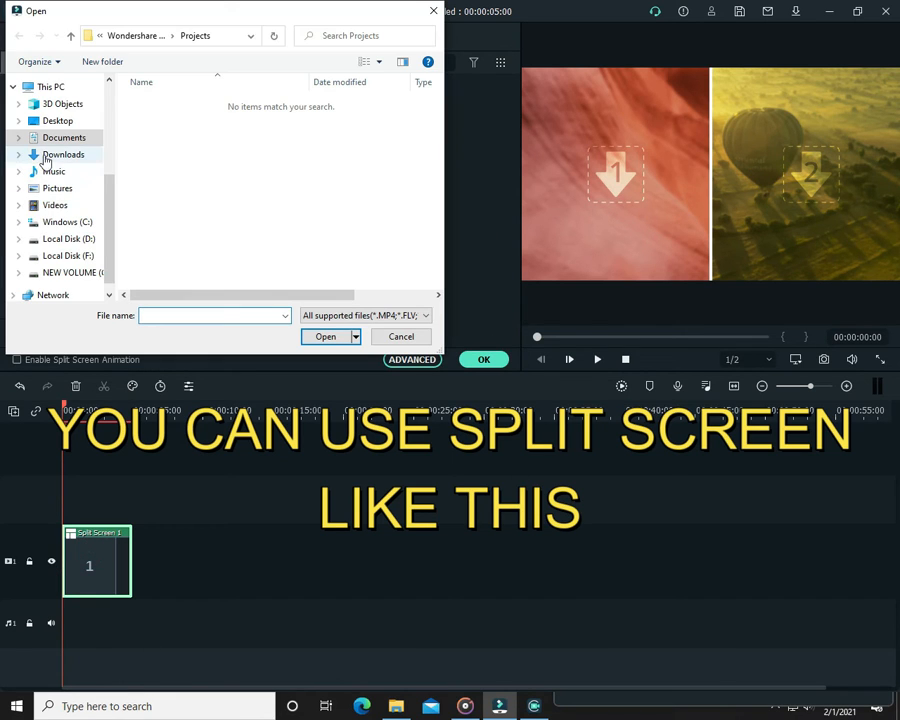
left_click(401, 336)
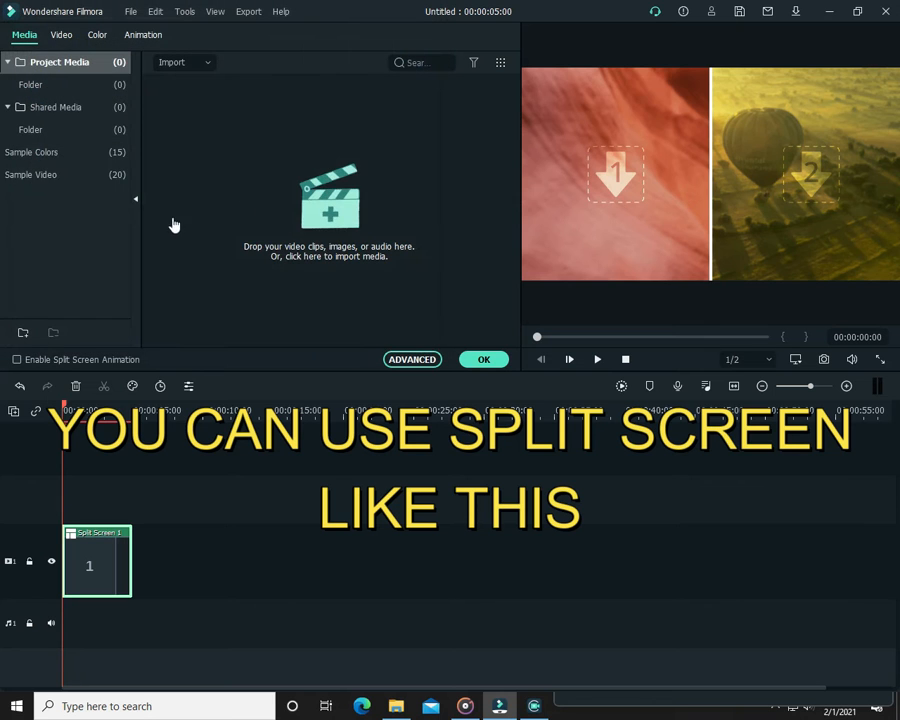
left_click(62, 175)
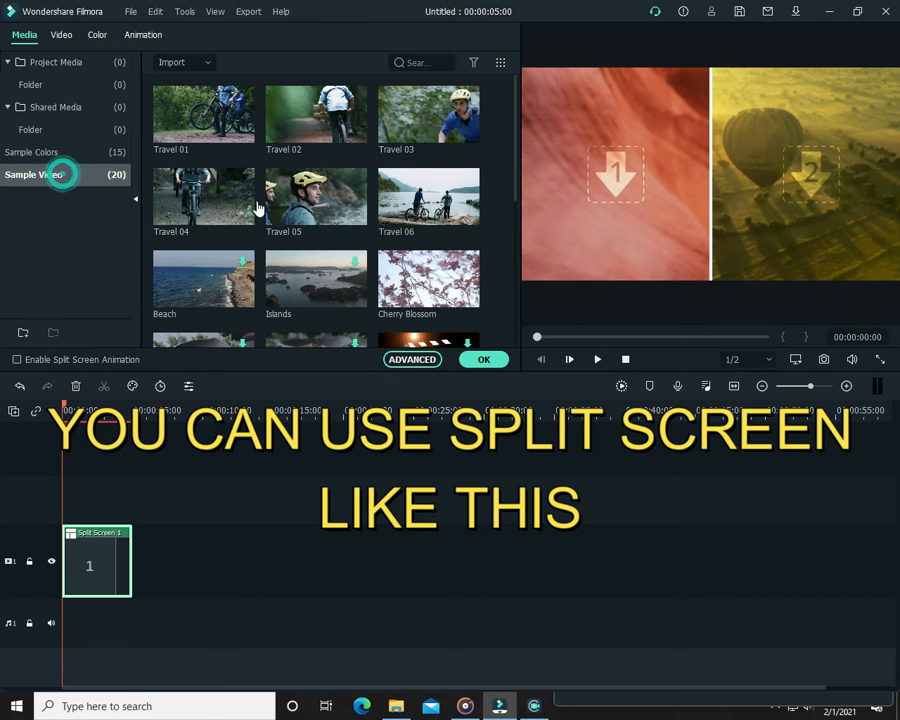
left_click(243, 130)
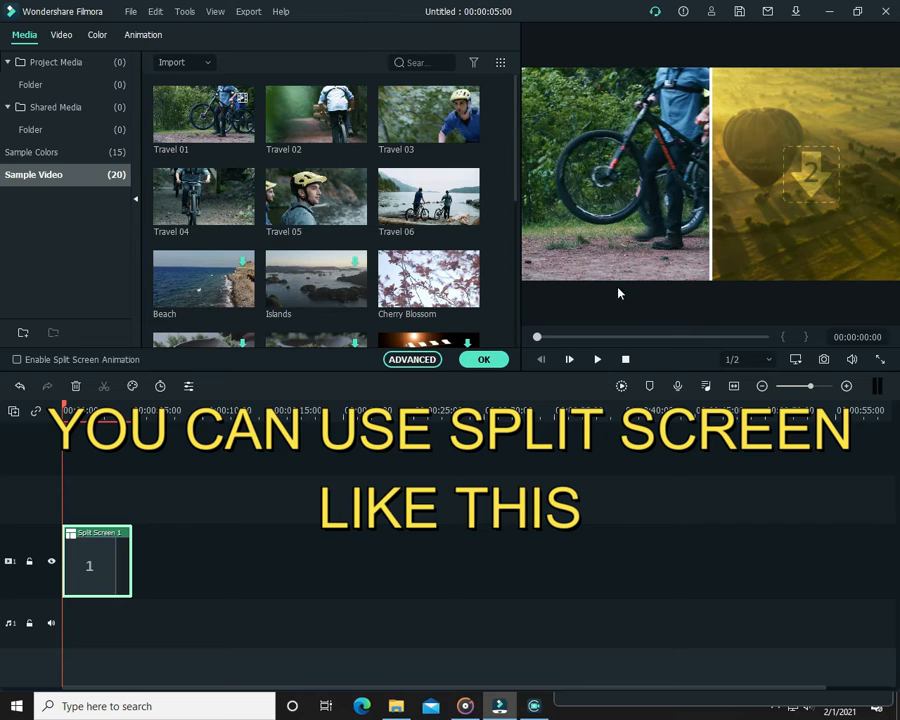
- Select pane 2 of the split screen and fill it with the sample video Travel 03
left_click(819, 165)
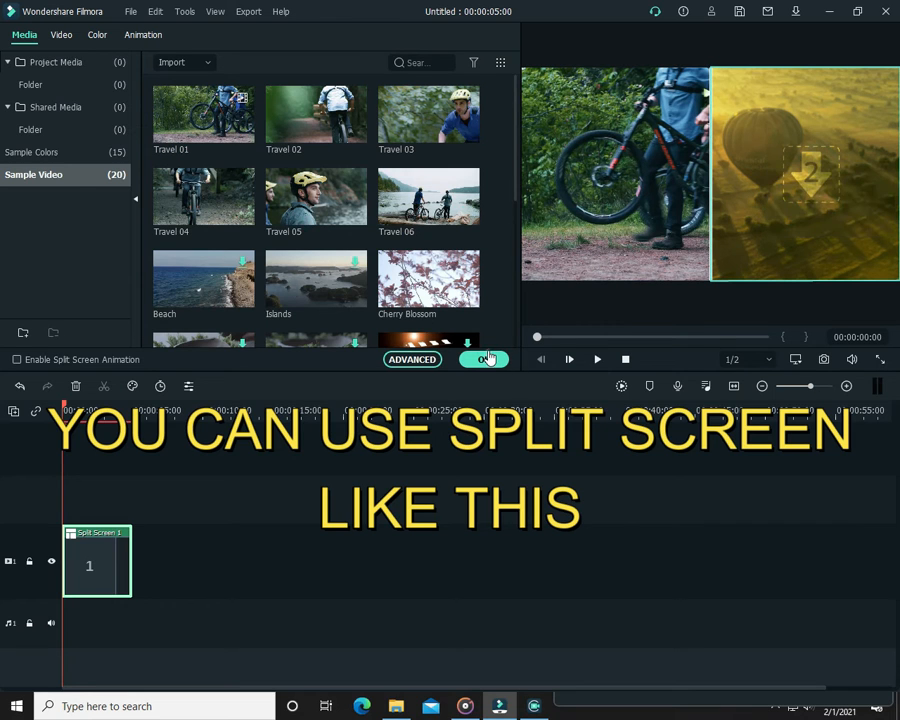
left_click(482, 362)
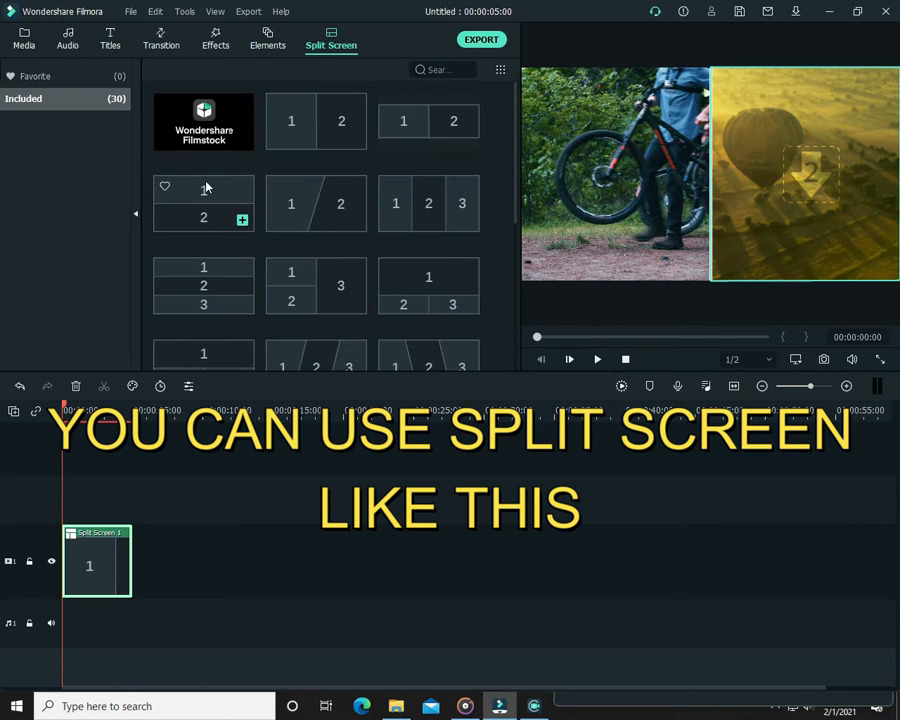
left_click(781, 218)
left_click(760, 234)
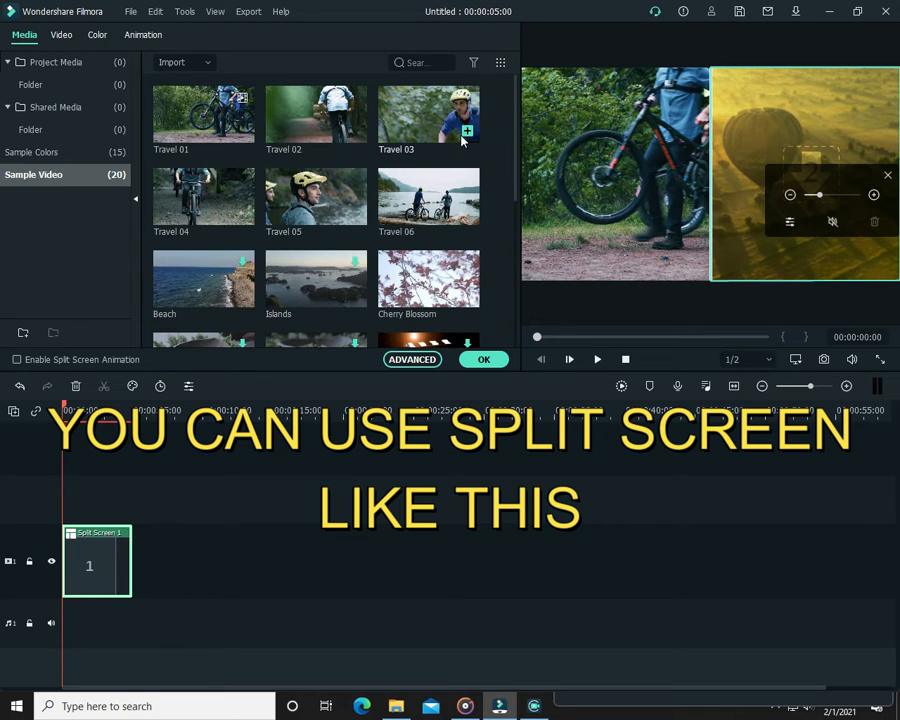
left_click(466, 131)
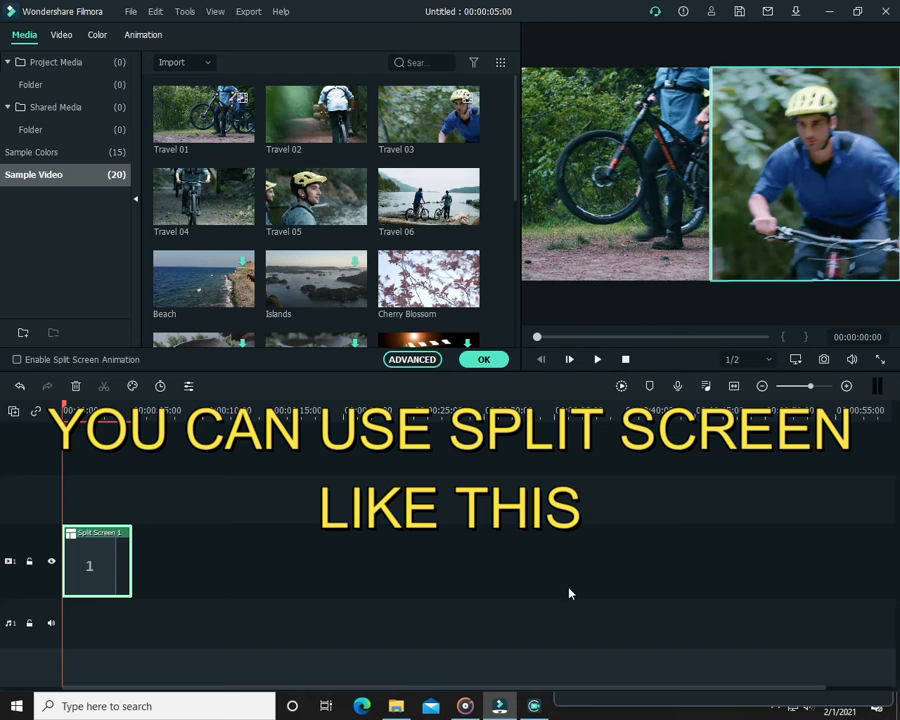
- Play the finished split screen clip through, then replay it from the start and pause partway
left_click(597, 360)
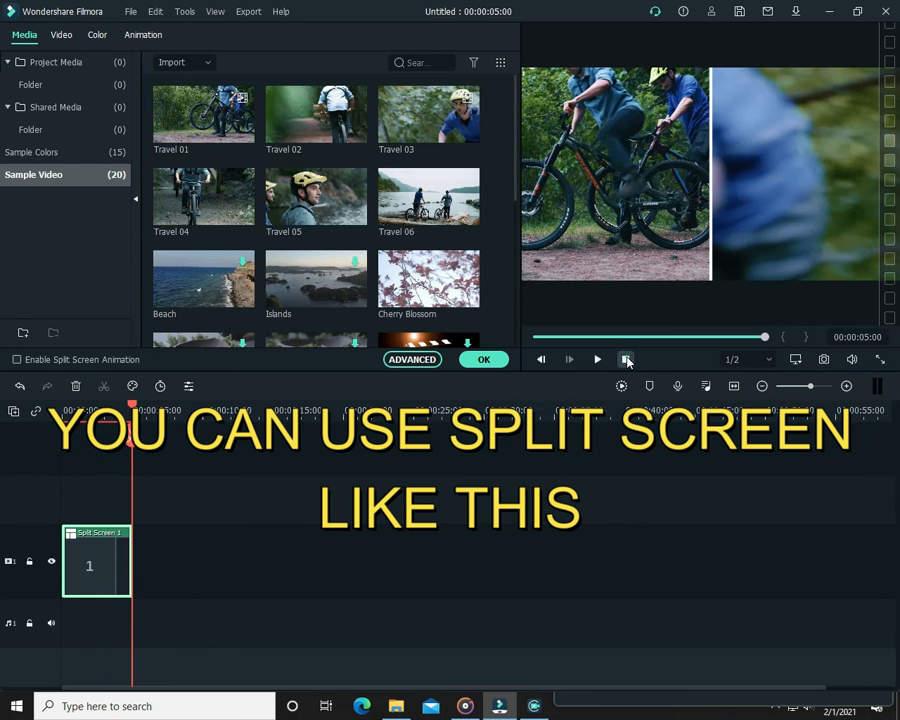
left_click(627, 360)
left_click(595, 359)
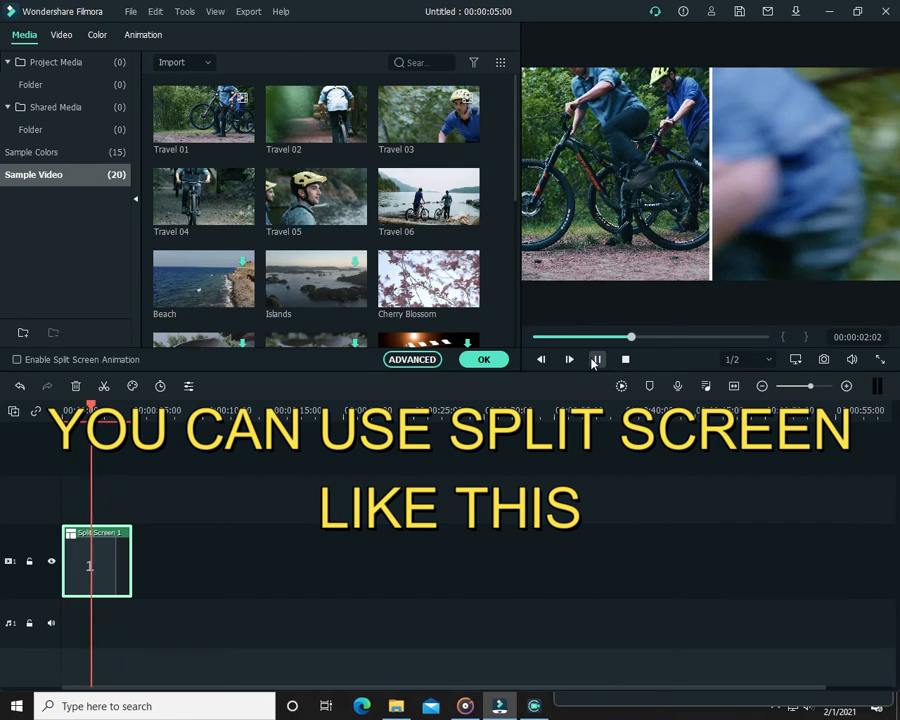
left_click(593, 360)
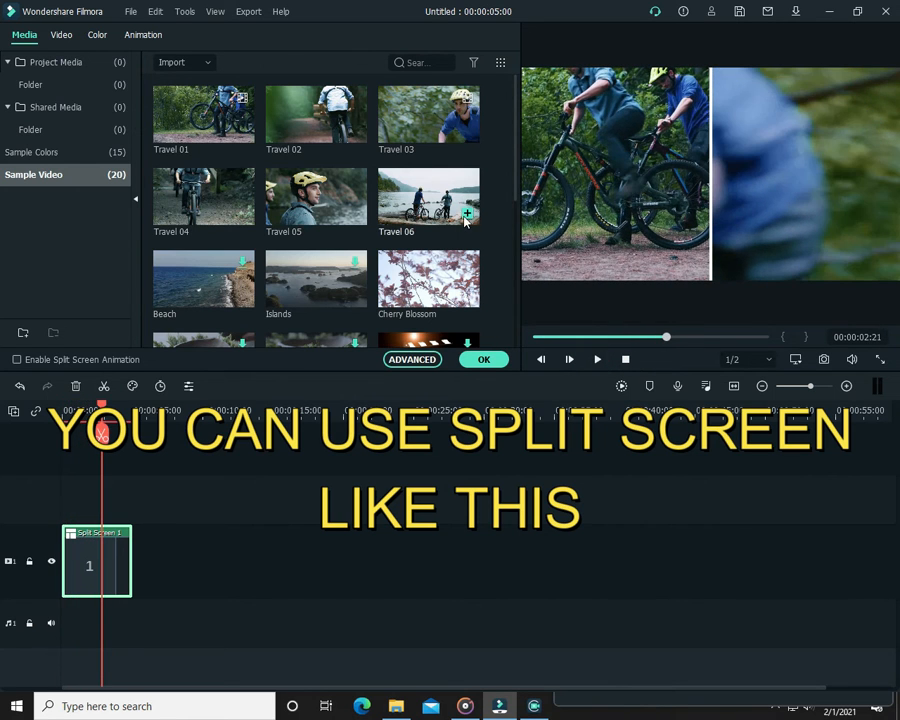
- Replace the video in pane 2 with Travel 06 and the one in pane 1 with Travel 04, and play the result
left_click(466, 216)
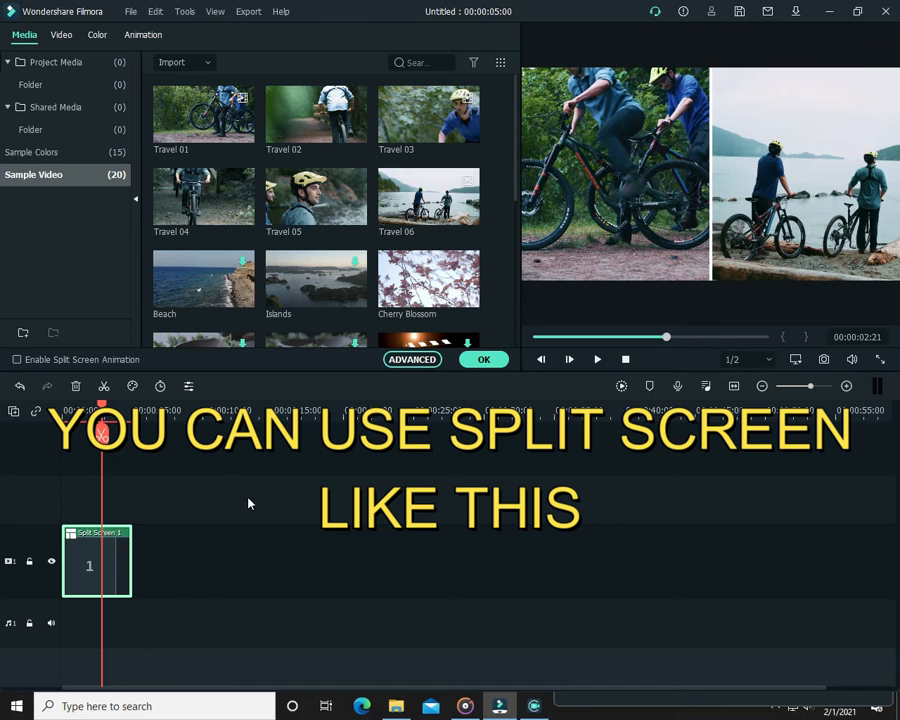
left_click(787, 194)
left_click(623, 240)
left_click(241, 213)
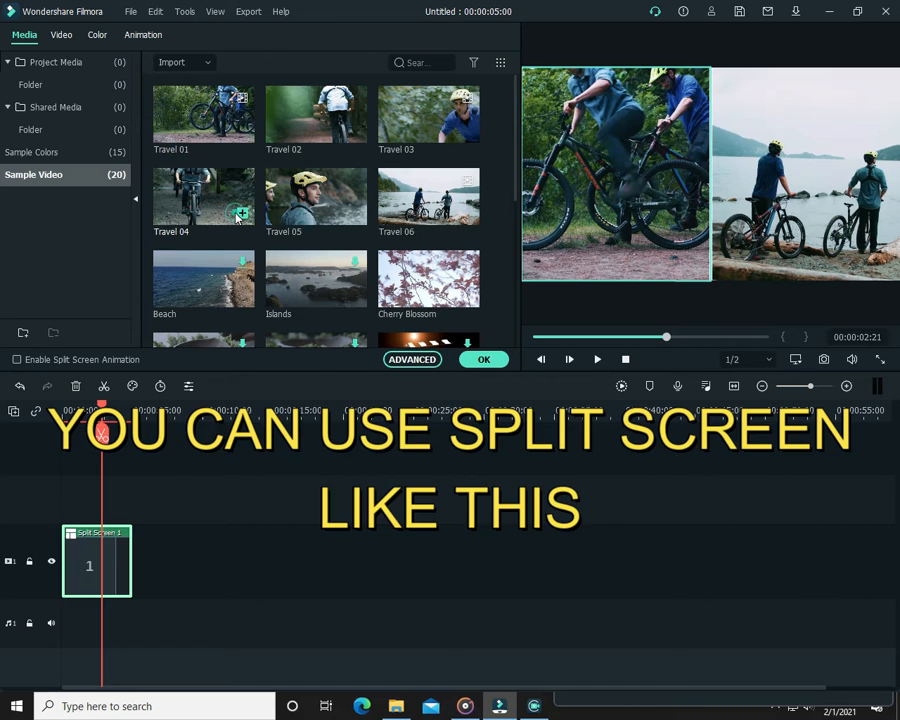
left_click(597, 360)
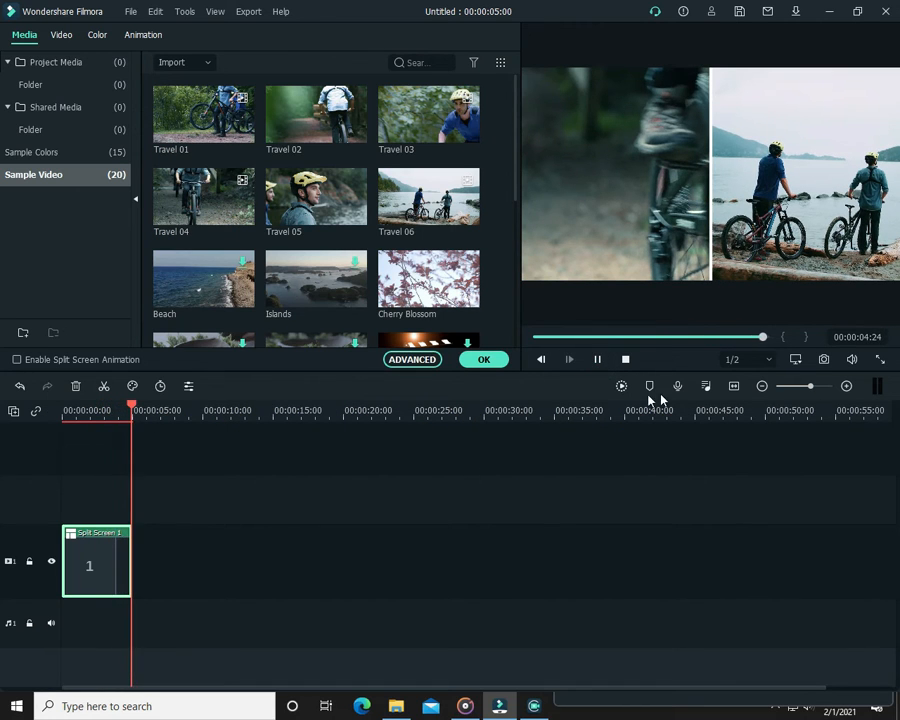
- Reposition the Travel 04 video in pane 1 and scale it down to span the pane's width, centred vertically
left_click(625, 187)
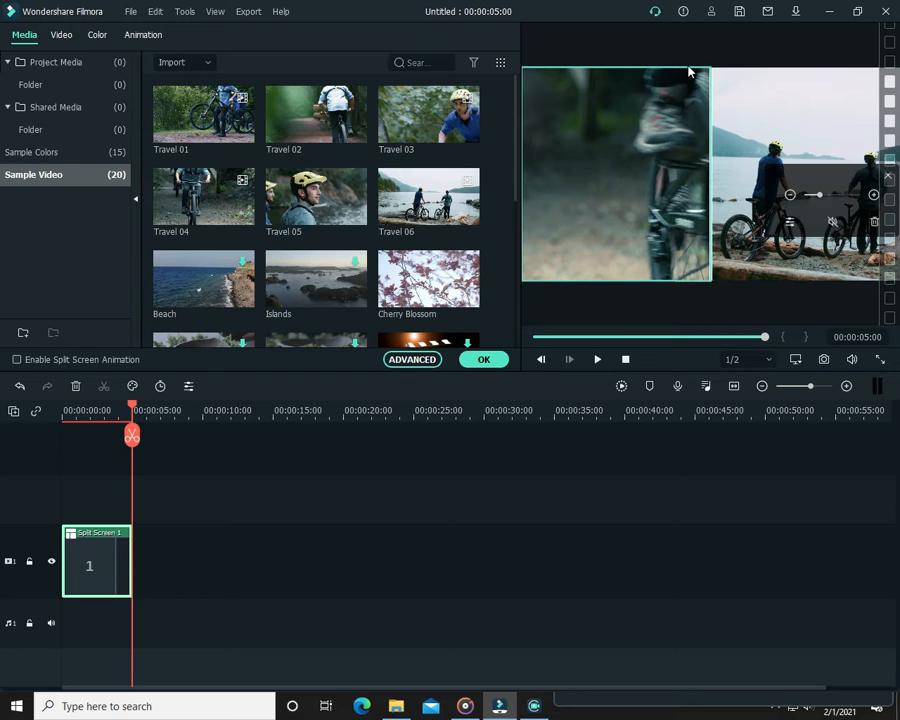
left_click_drag(610, 124, 613, 145)
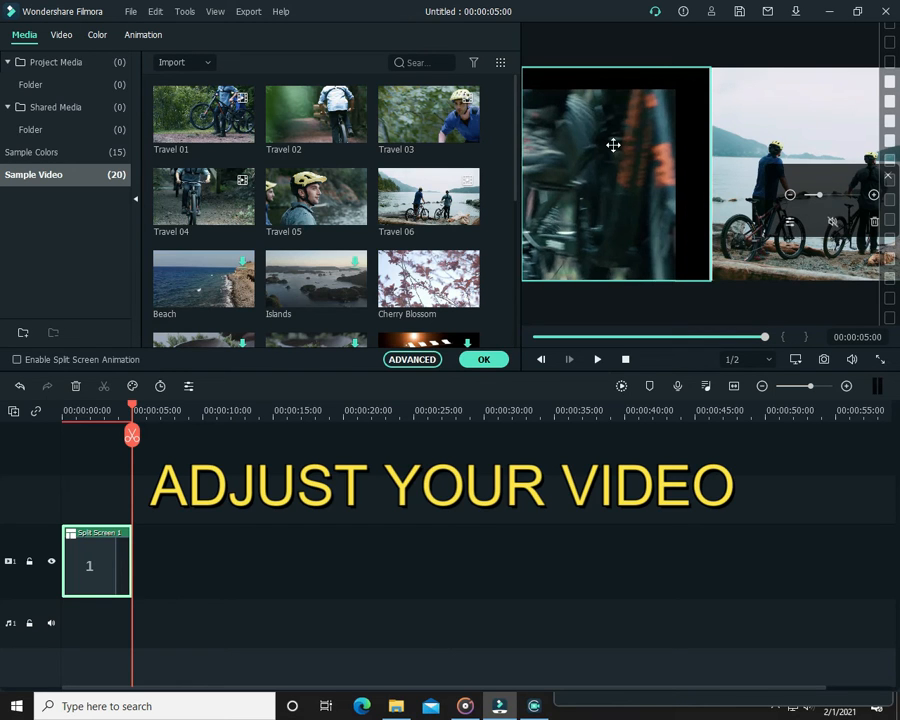
left_click_drag(671, 169, 608, 194)
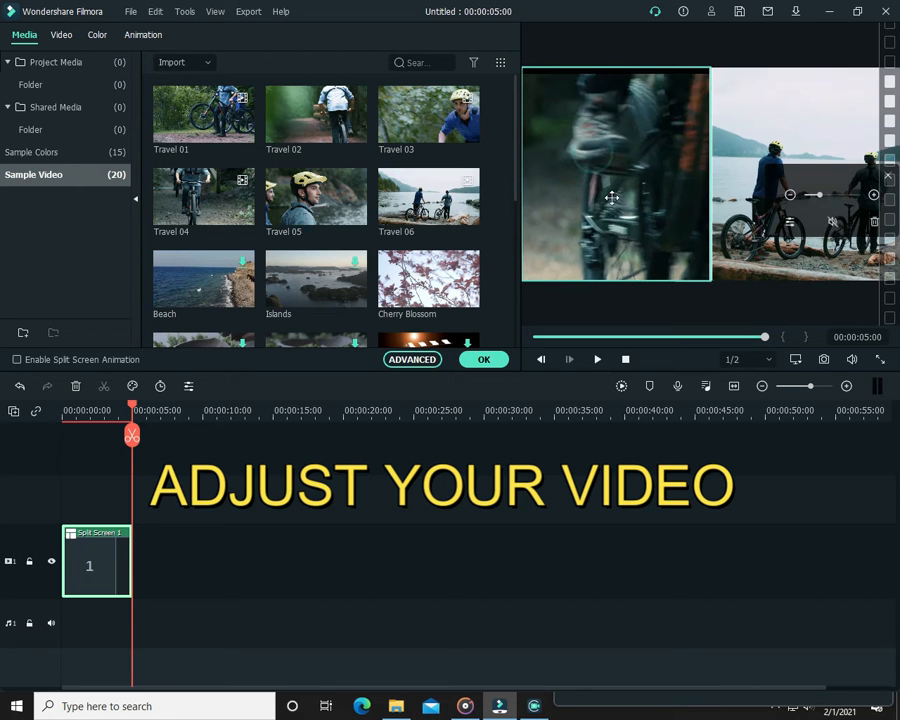
left_click_drag(820, 197, 815, 201)
left_click_drag(630, 208, 671, 213)
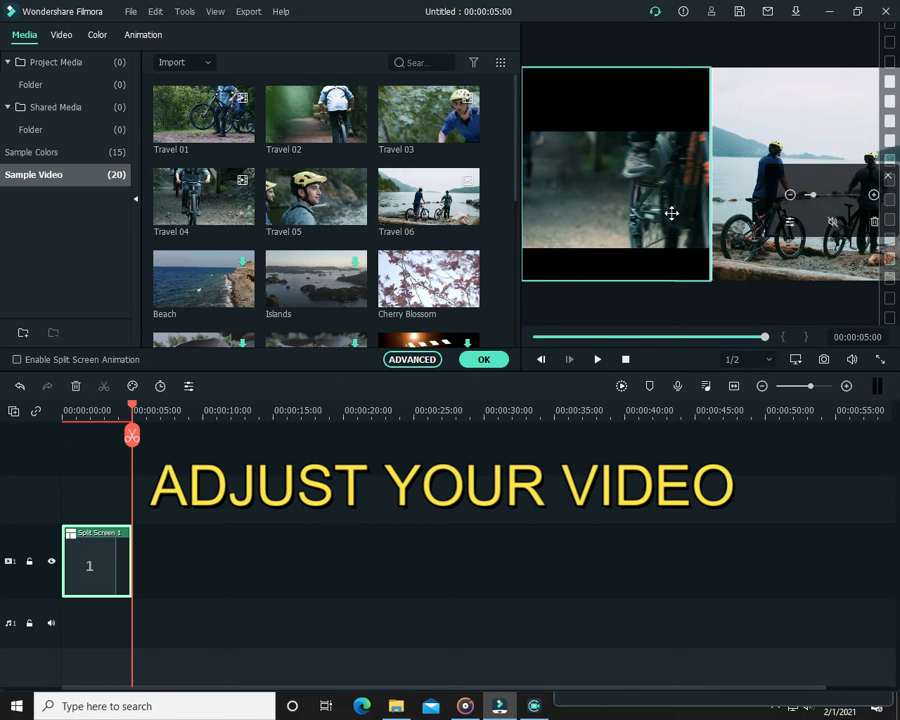
left_click_drag(811, 201, 807, 201)
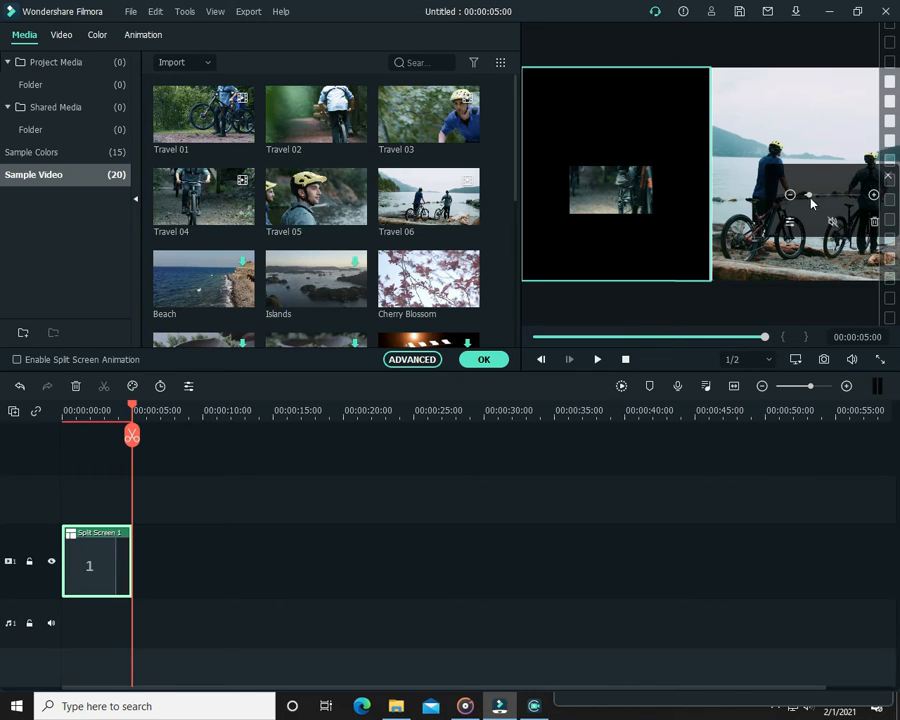
left_click_drag(811, 201, 814, 201)
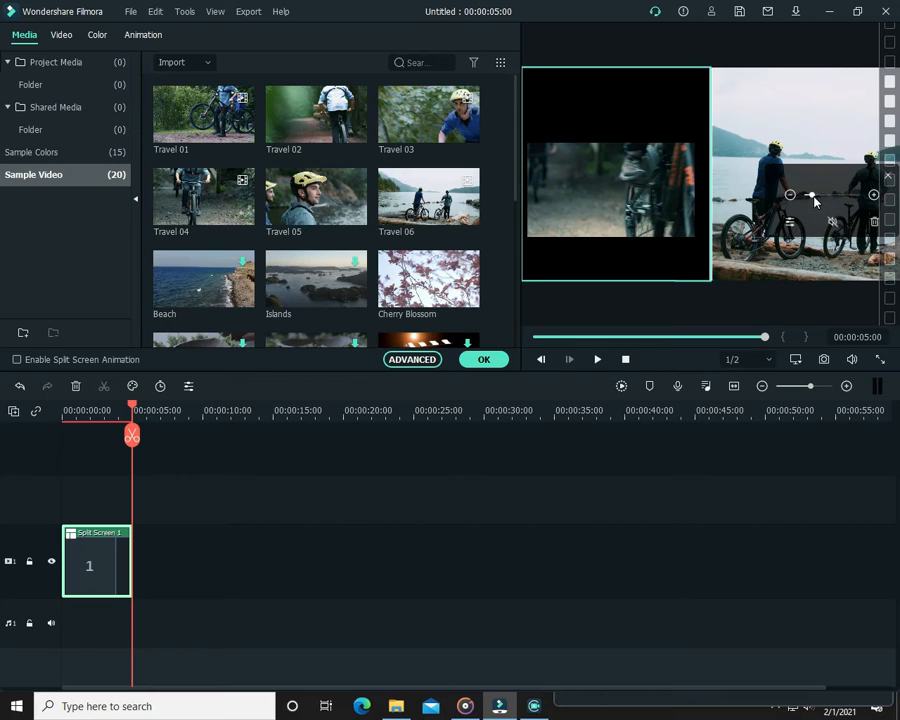
left_click_drag(615, 204, 621, 203)
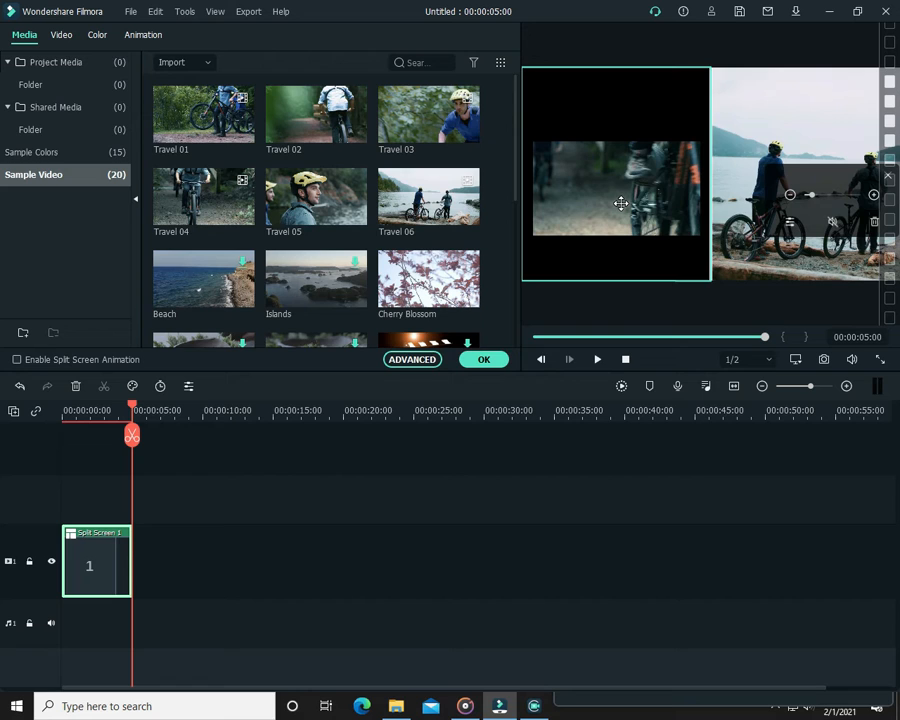
left_click_drag(811, 197, 816, 202)
- Scale down the Travel 06 video in pane 2 to the pane's width and move it level with the neighbouring video
left_click(805, 153)
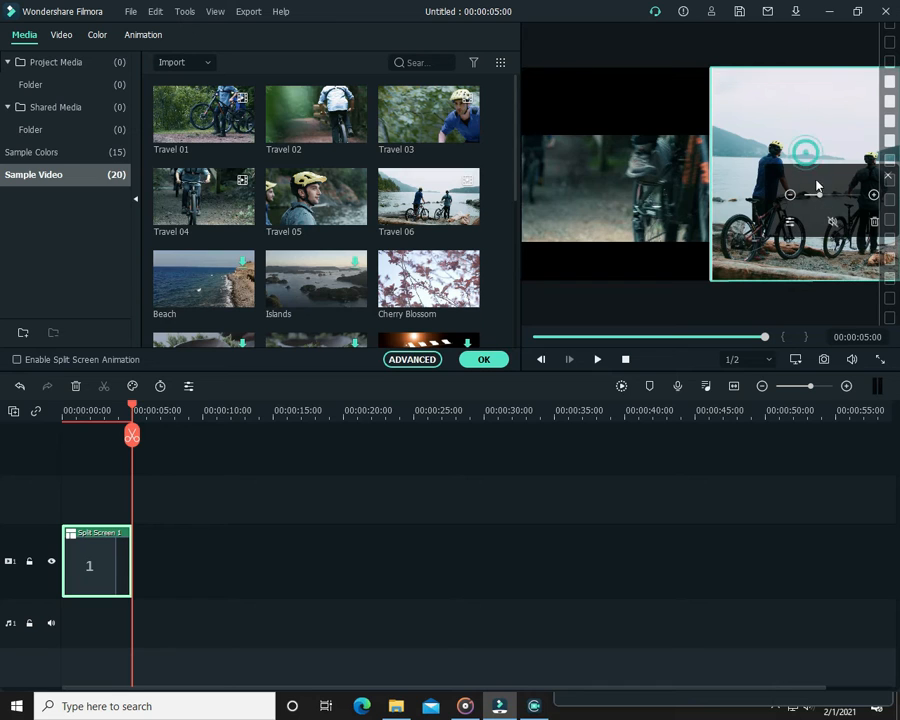
left_click_drag(823, 199, 816, 199)
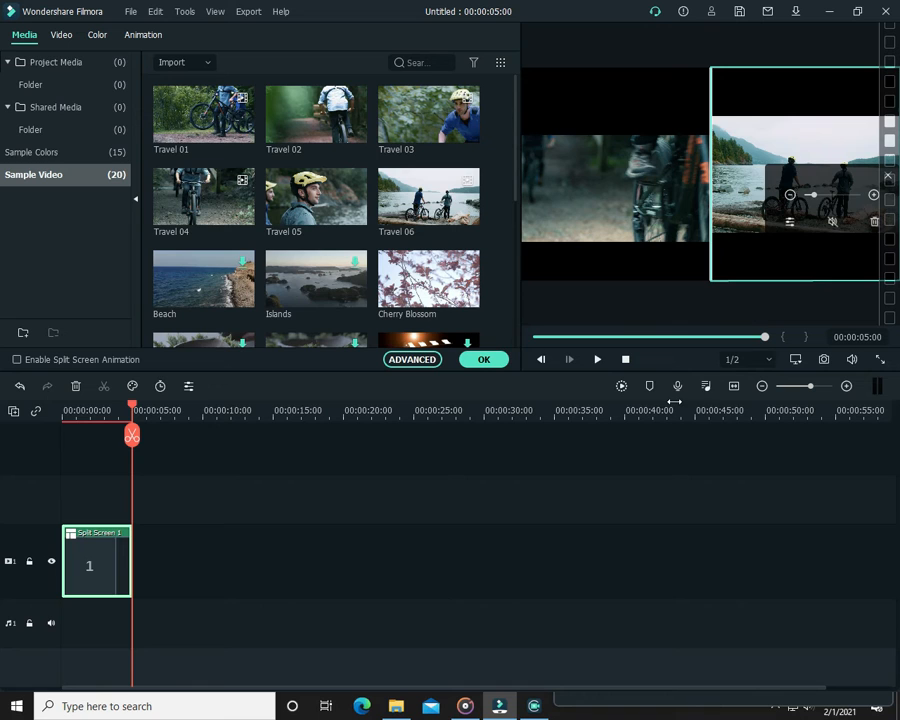
left_click_drag(815, 198, 815, 199)
left_click_drag(819, 152, 819, 162)
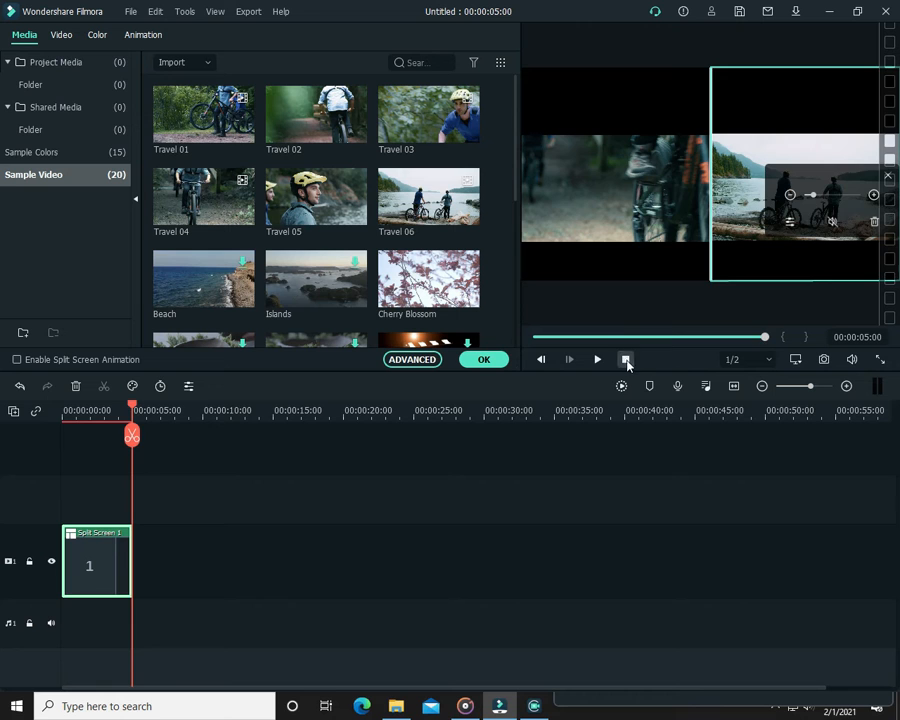
- Play the adjusted split screen from the start and accept the split screen edits
left_click(626, 360)
left_click(597, 359)
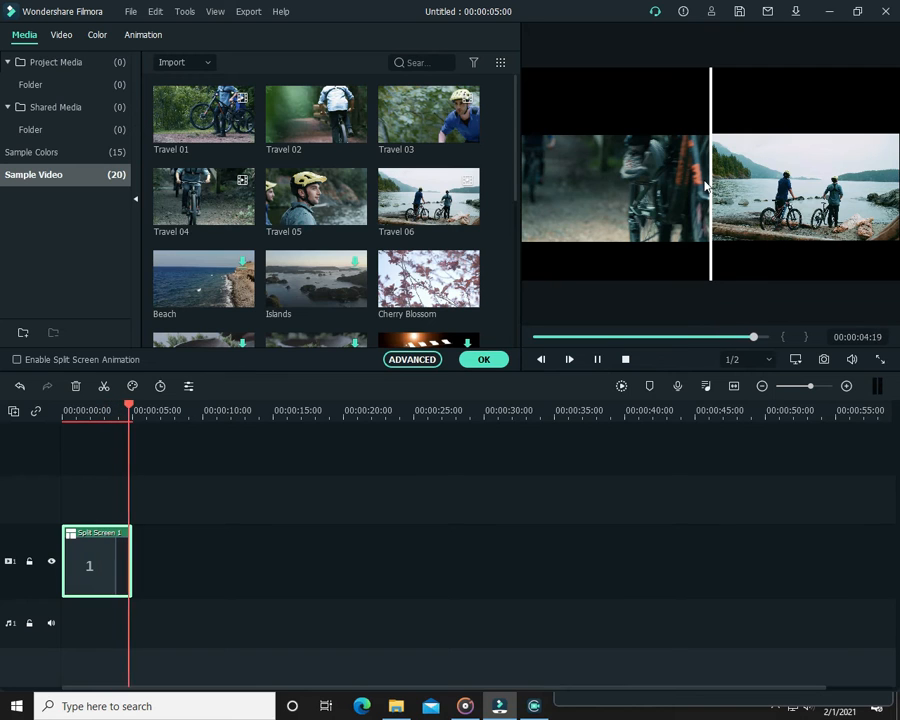
left_click(483, 359)
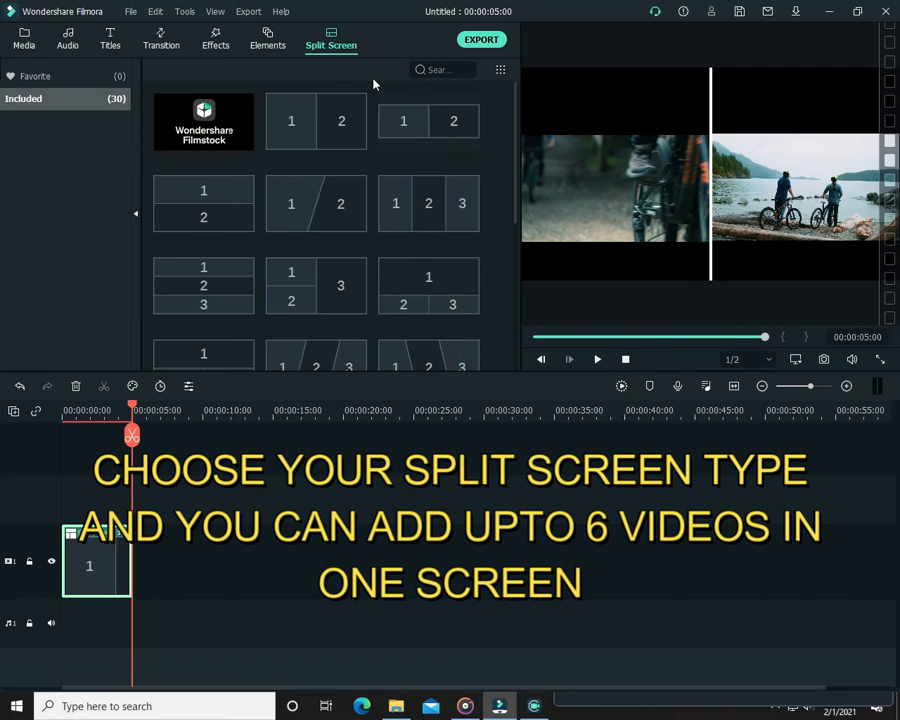
- Browse the included split screen layouts and replay the finished split screen clip
scroll(331, 318, "down", 3)
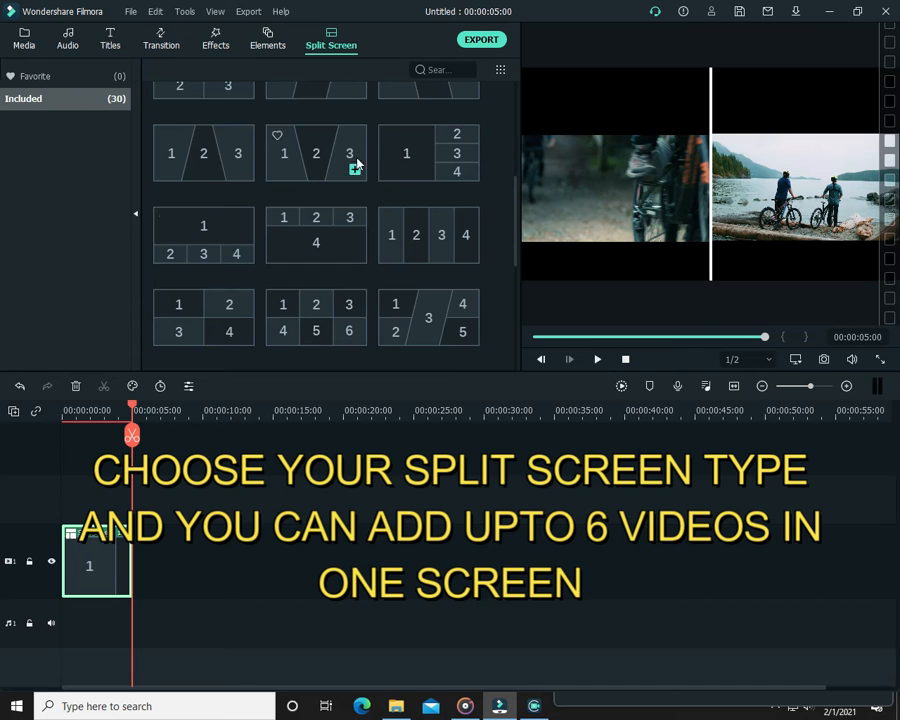
scroll(345, 290, "up", 5)
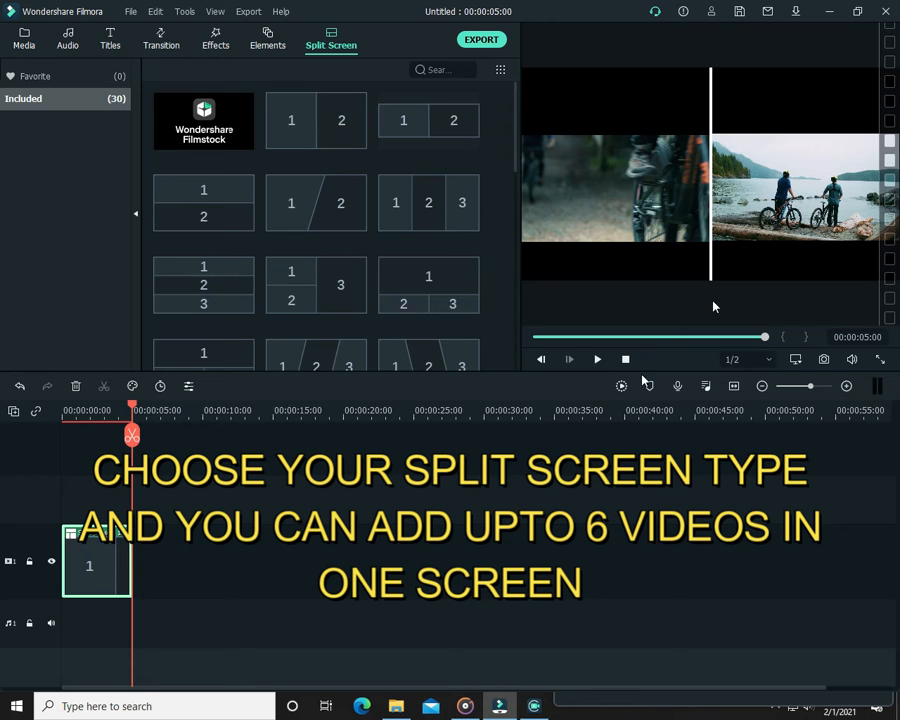
left_click(598, 360)
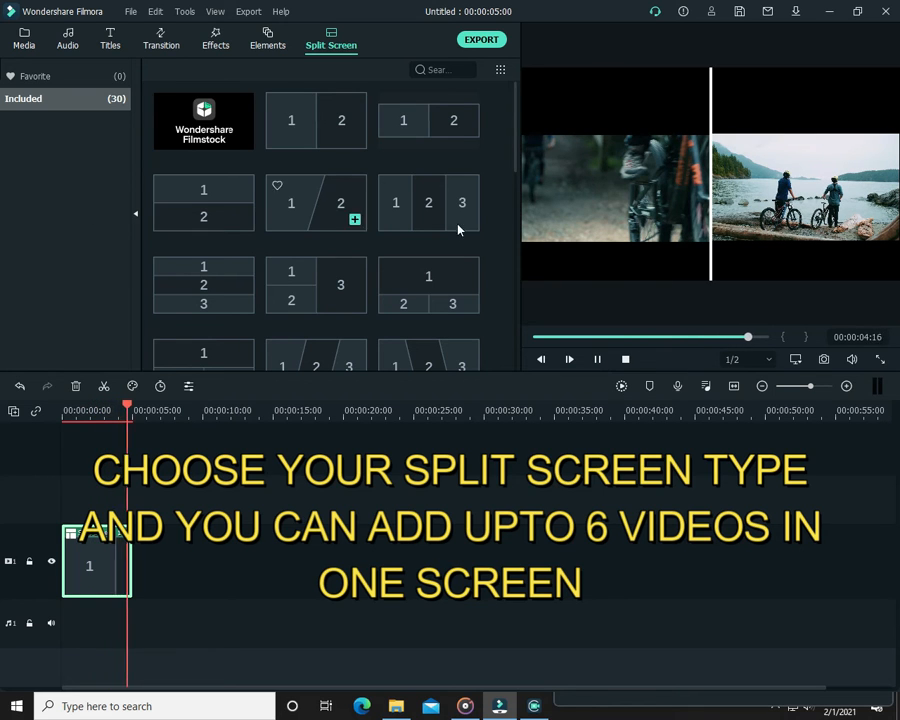
mouse_move(326, 236)
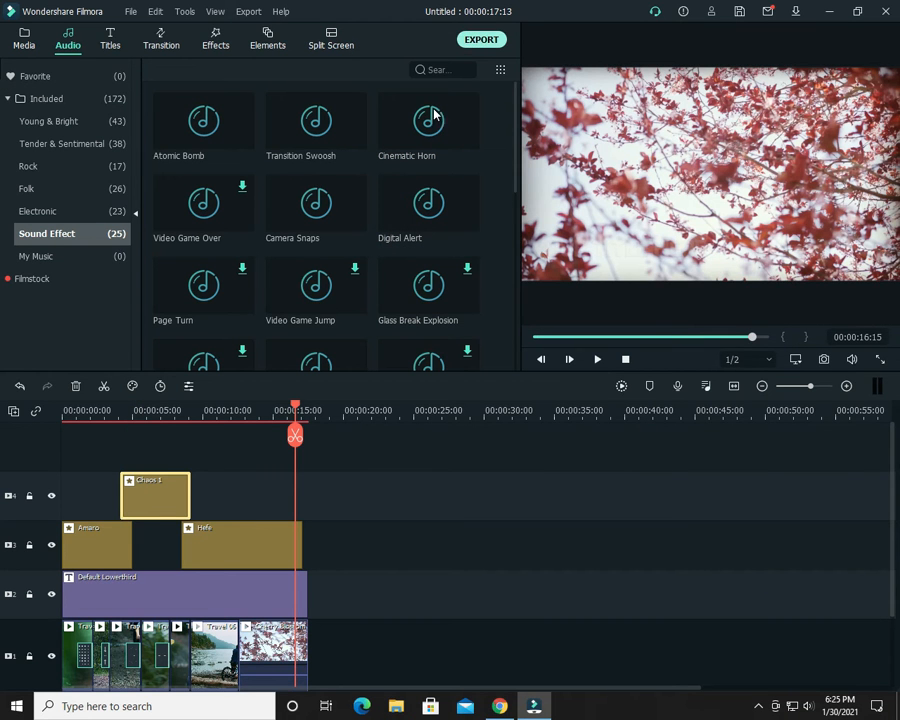
- Start exporting the travel video project as a local MP4 and set its resolution to 1280x720
left_click(481, 40)
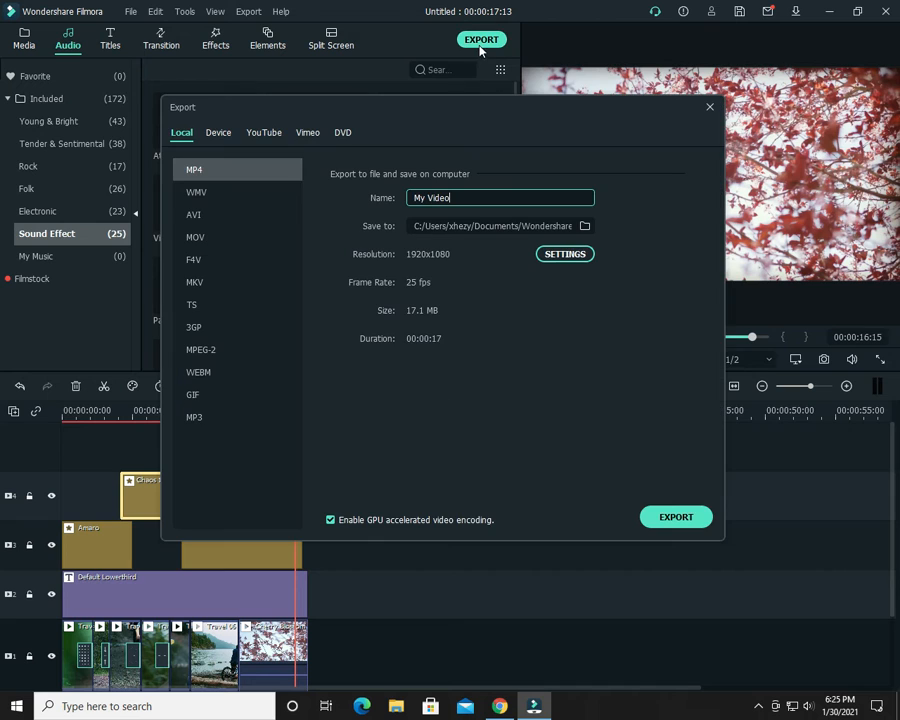
left_click(563, 254)
left_click(468, 228)
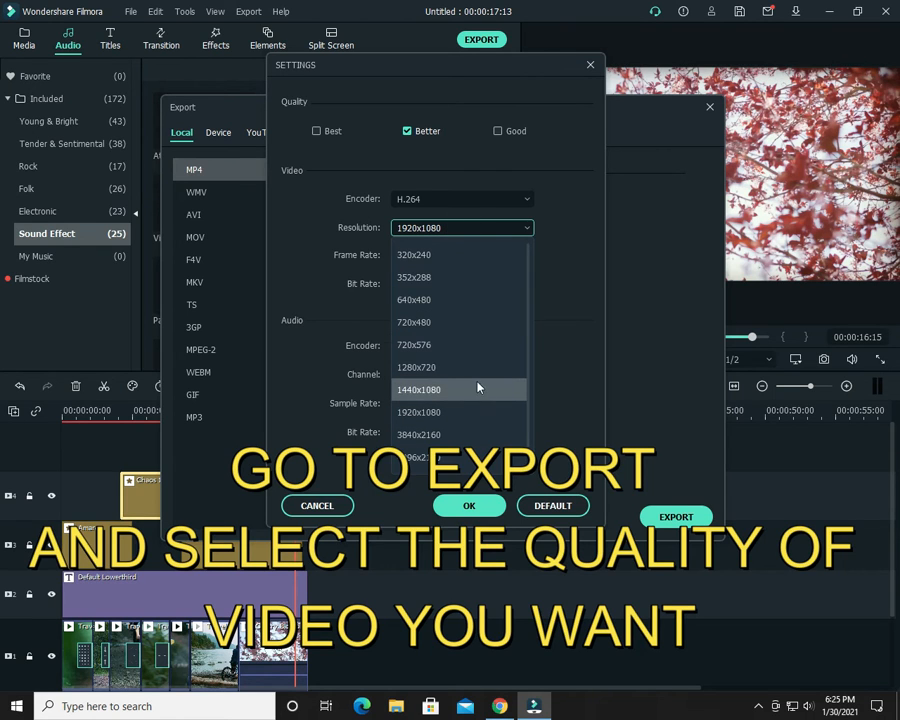
left_click(470, 368)
- Keep the H.264 encoder, set the export quality to Good and apply the export settings
left_click(434, 199)
left_click(436, 201)
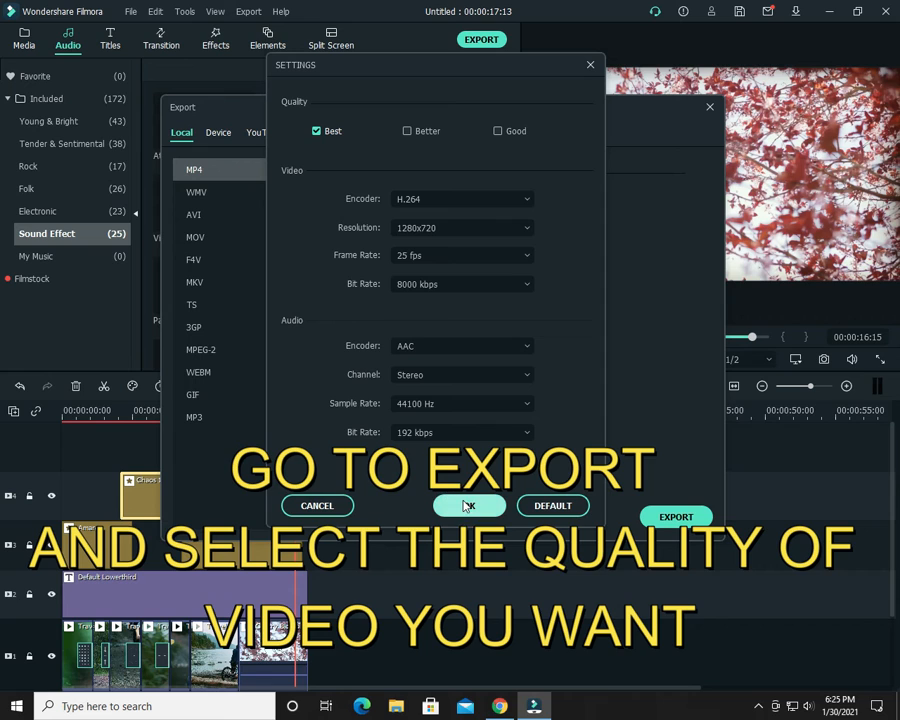
left_click(424, 132)
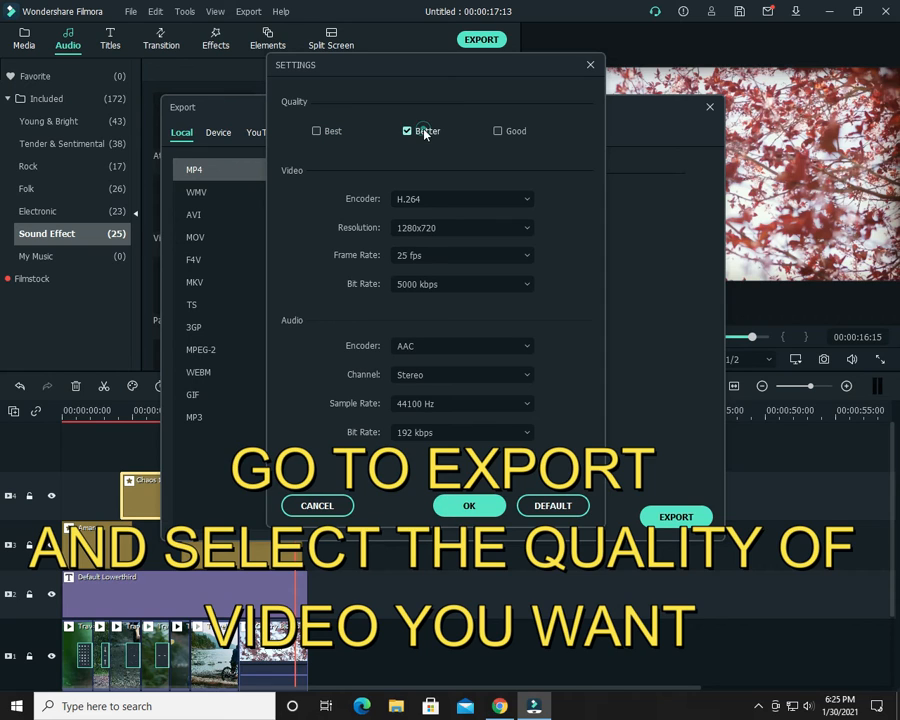
left_click(502, 134)
left_click(454, 505)
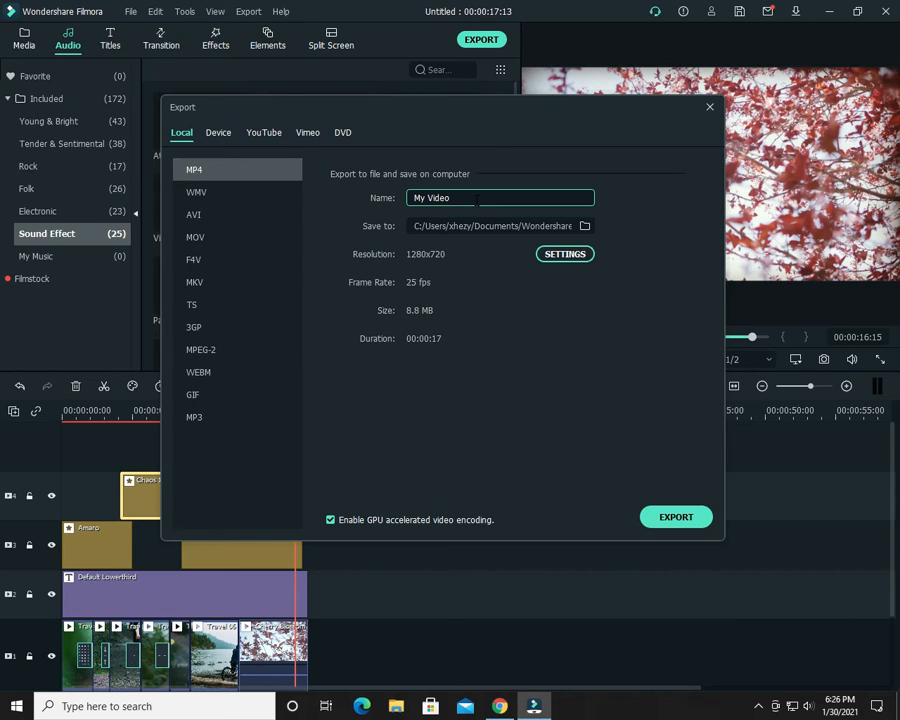
- Name the export file sample and export the video
key("BackSpace")
key("BackSpace")
key("BackSpace")
key("BackSpace")
key("BackSpace")
key("BackSpace")
key("BackSpace")
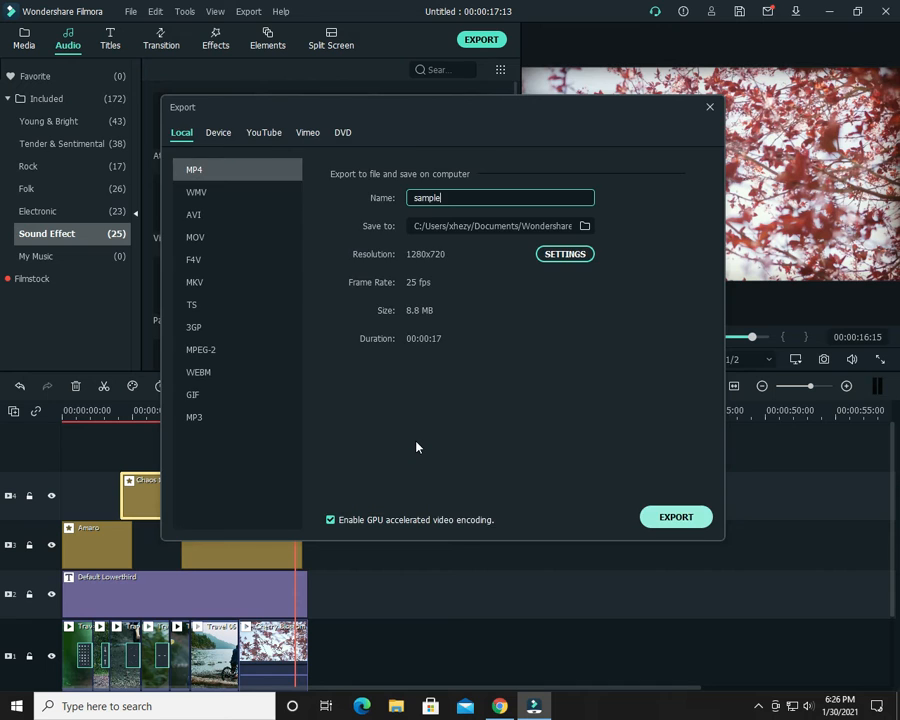
key("Escape")
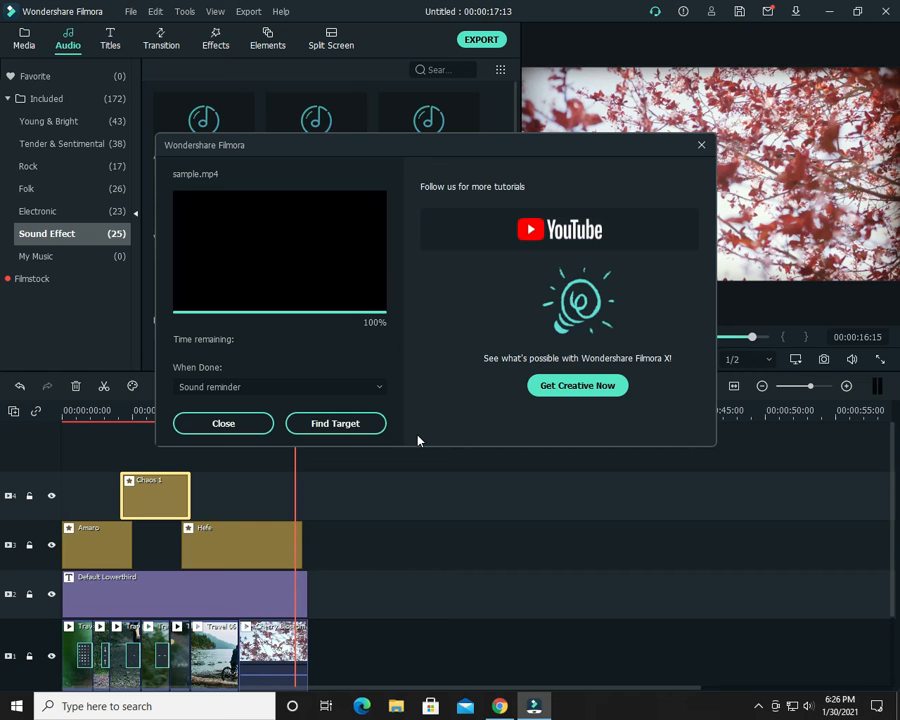
- Show the exported file in its output folder, refresh the folder and open the sample video for playback
left_click(345, 430)
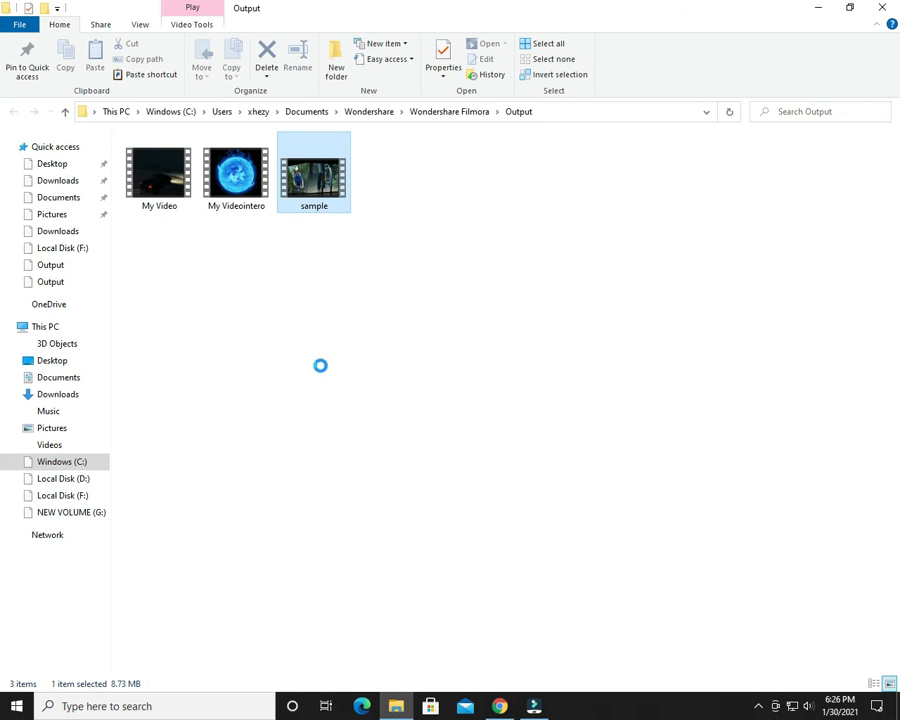
right_click(463, 322)
left_click(500, 342)
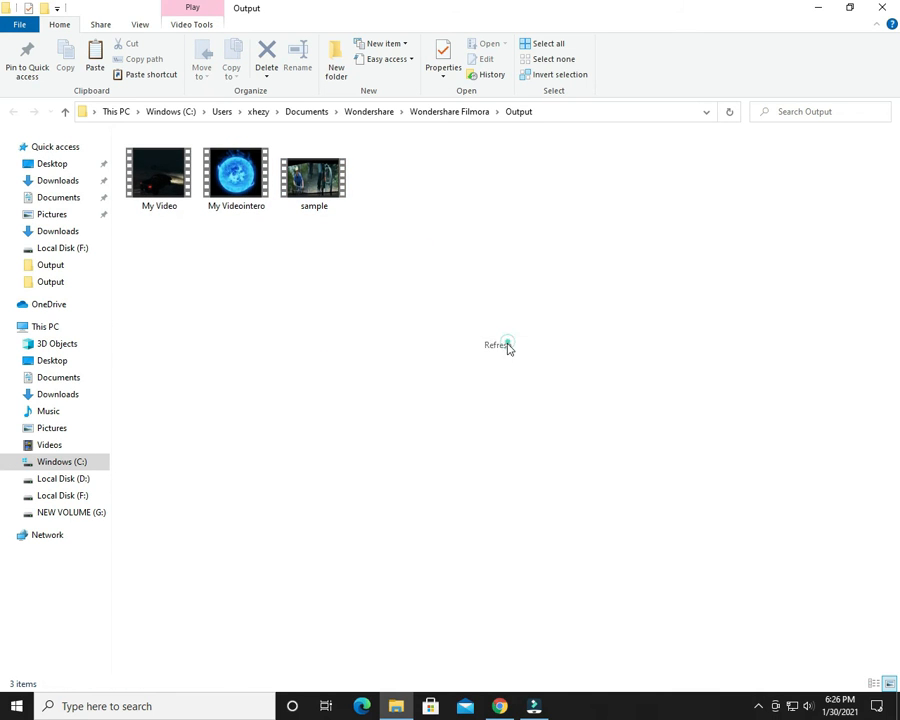
double_click(343, 210)
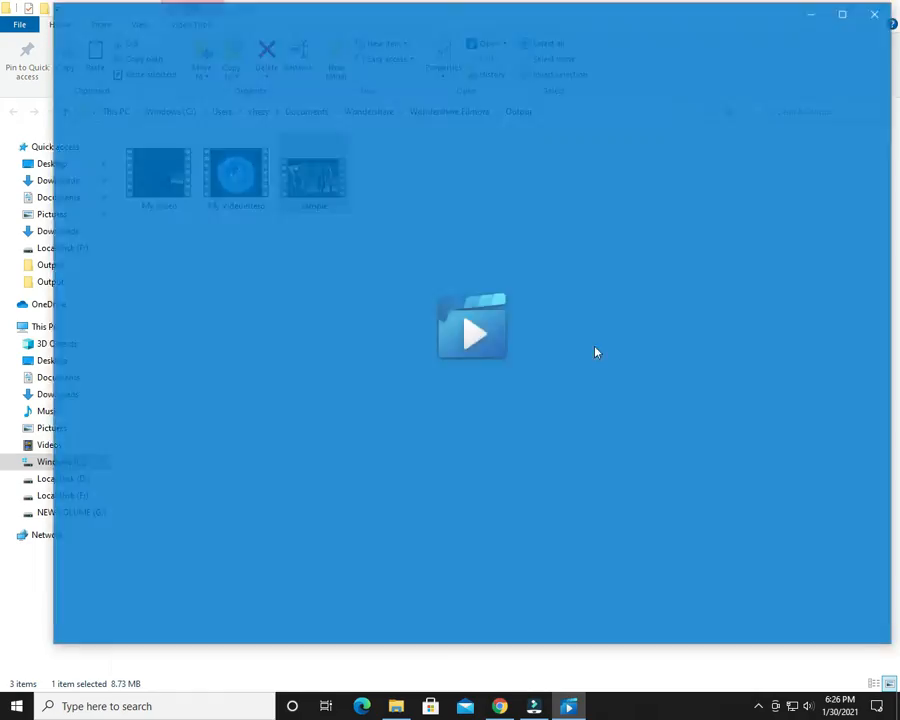